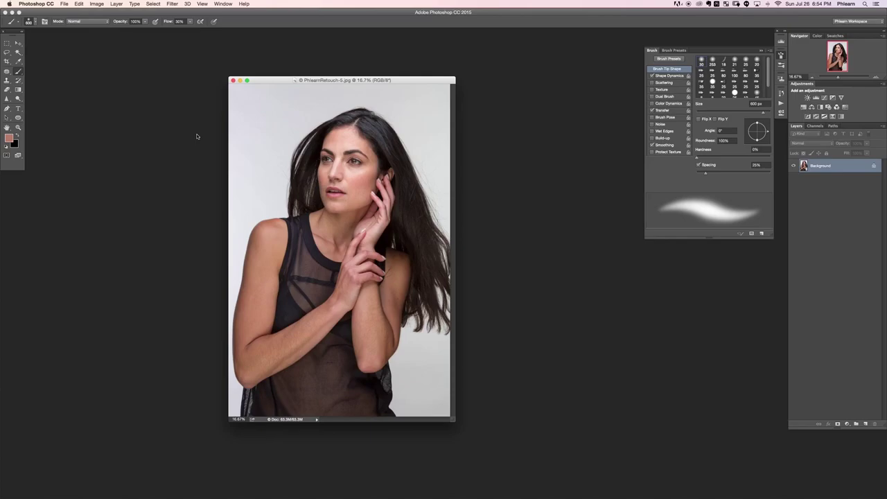
Display the portrait in full-screen mode with the menu bar, with the photo enlarged.
drag(281, 83, 301, 87)
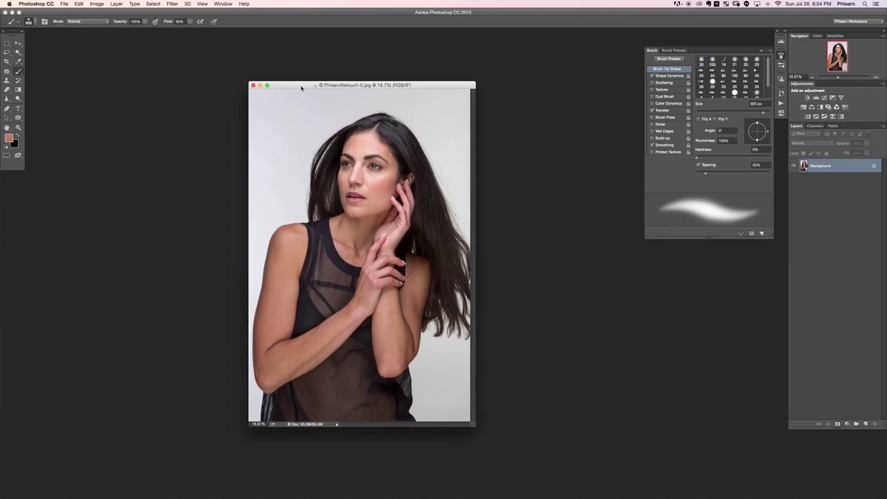
key(f)
key(super+plus)
key(super+plus)
key(super+plus)
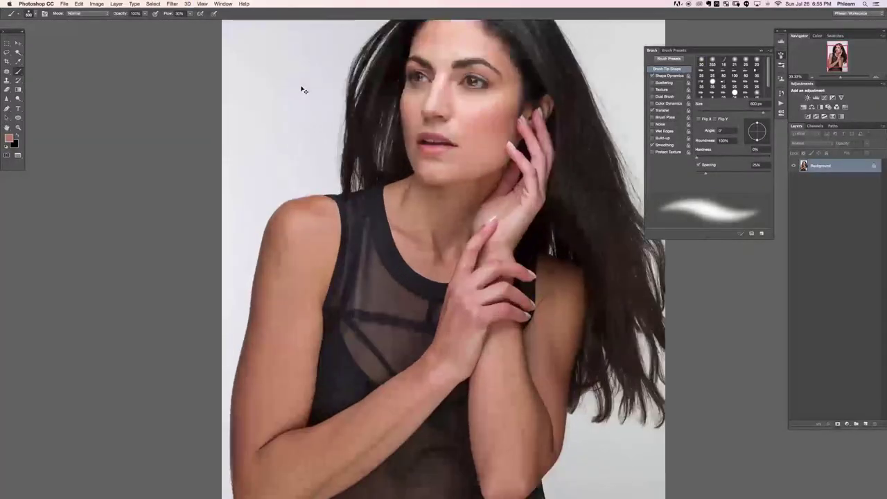
key(super+plus)
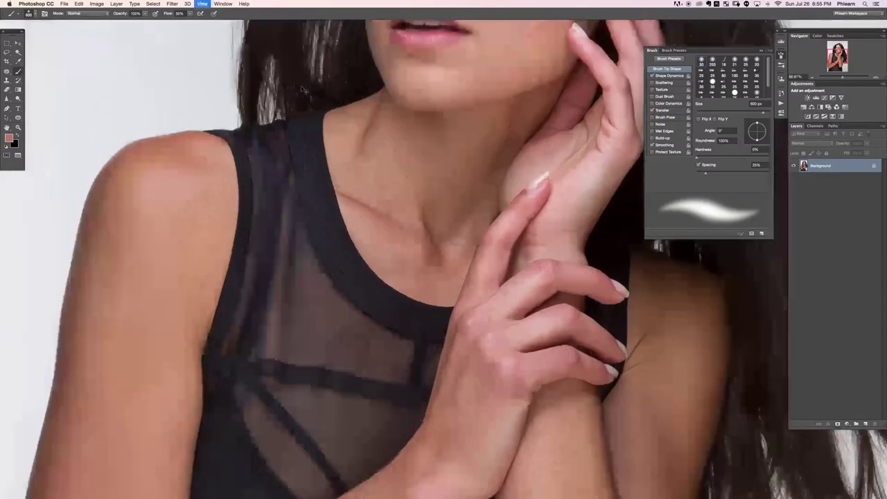
Examine the skin on the woman's face up close for spots and blemishes.
key(super+plus)
mouse_move(513, 180)
mouse_down()
mouse_move(352, 375)
mouse_move(351, 471)
mouse_up()
drag(404, 228, 405, 390)
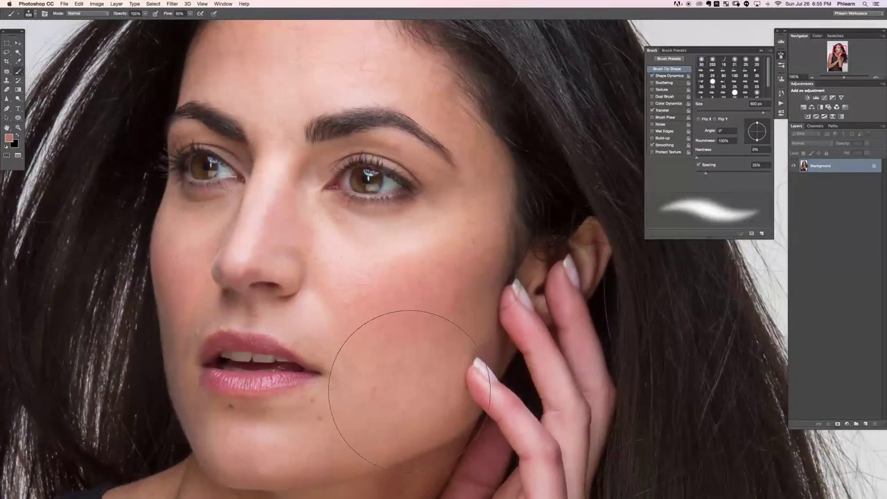
key(super+minus)
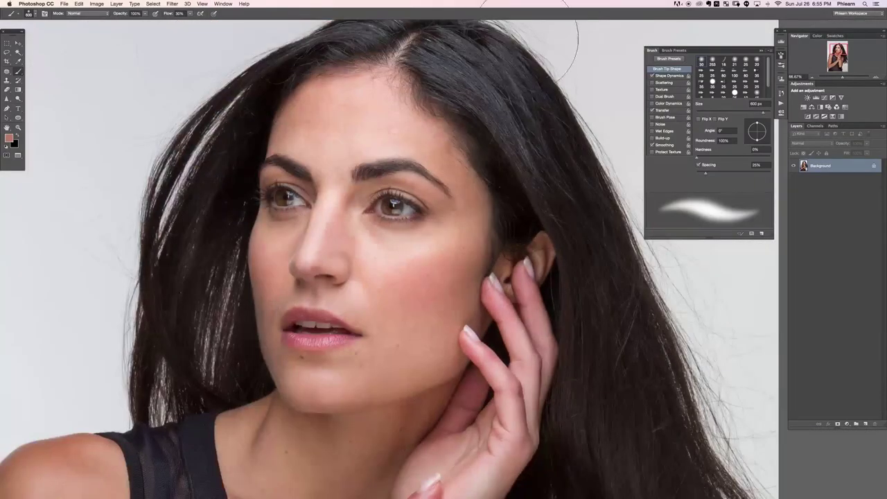
scroll(368, 306, down, 2)
drag(368, 307, 366, 302)
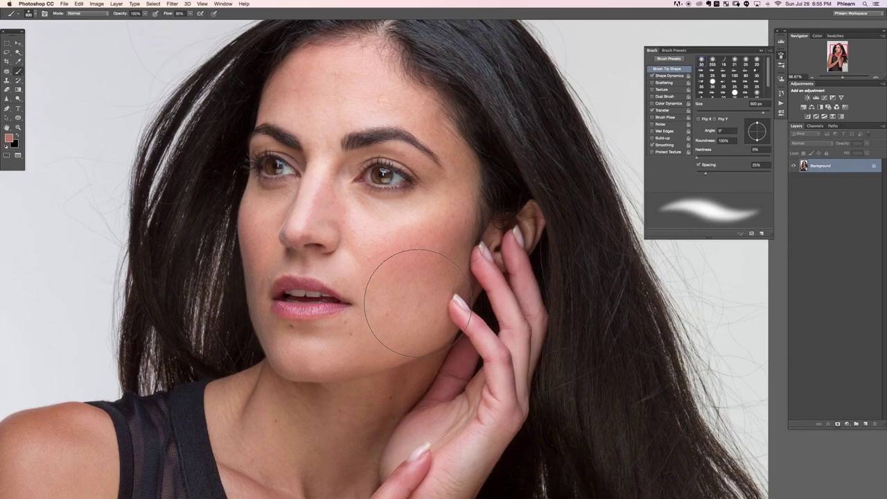
key(super+plus)
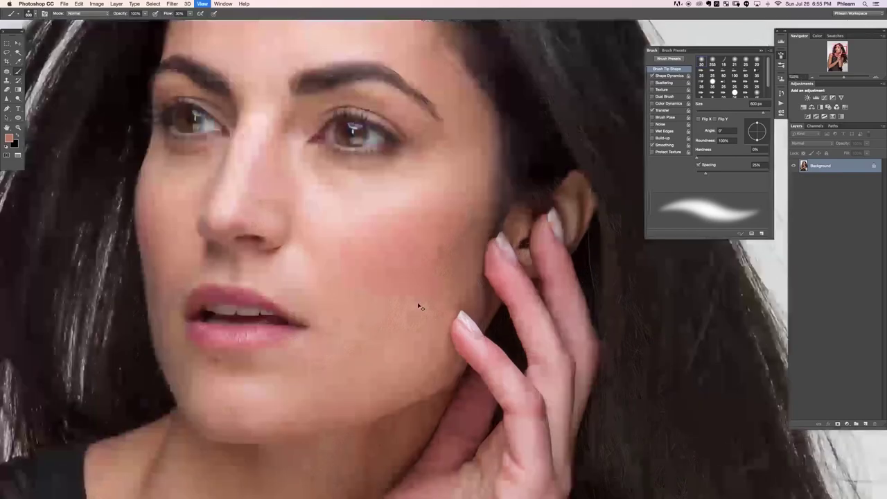
Add a new empty layer above the Background and activate the Spot Healing Brush in Content-Aware mode.
mouse_move(405, 293)
mouse_down()
mouse_move(322, 287)
mouse_move(374, 286)
mouse_up()
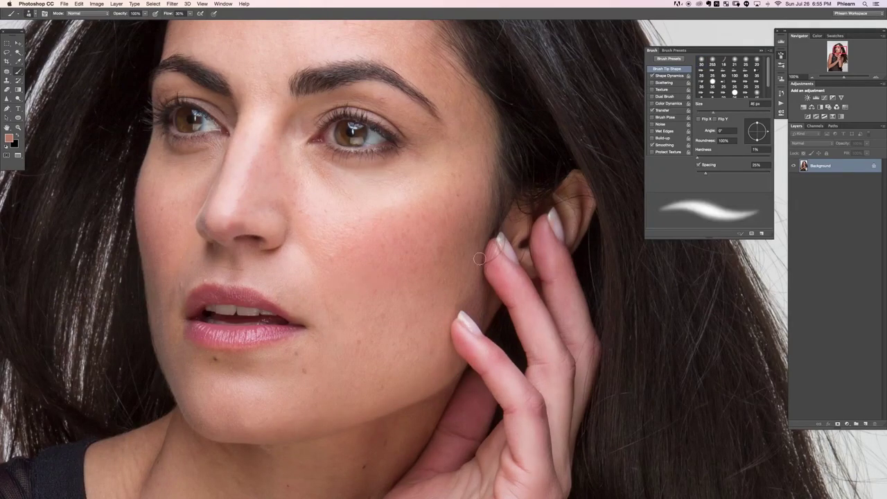
key(super+alt+shift+n)
key(j)
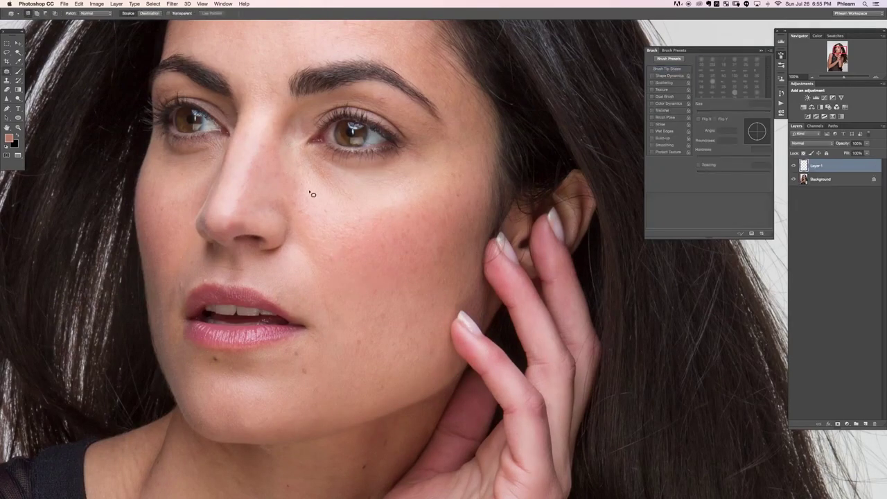
key(shift+j)
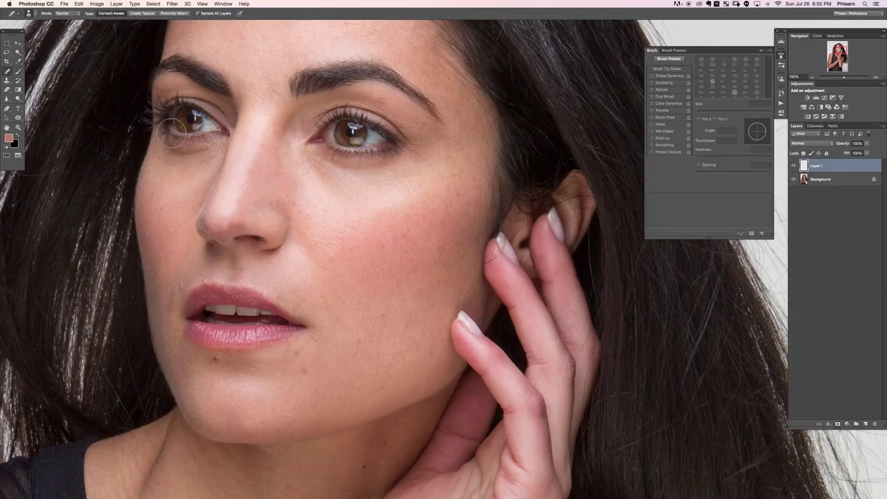
Heal the blemishes beside the mouth and on the near cheek next to the nose.
click(295, 355)
click(356, 340)
click(333, 257)
click(353, 247)
drag(323, 296, 330, 334)
Heal the small spots below the nose and along the edge of the far cheek.
click(245, 270)
click(237, 267)
click(220, 265)
click(208, 266)
click(183, 283)
click(190, 258)
click(182, 247)
Heal the spots near the temple and the marks across the forehead.
click(452, 175)
click(445, 158)
scroll(374, 132, up, 5)
click(368, 170)
click(358, 180)
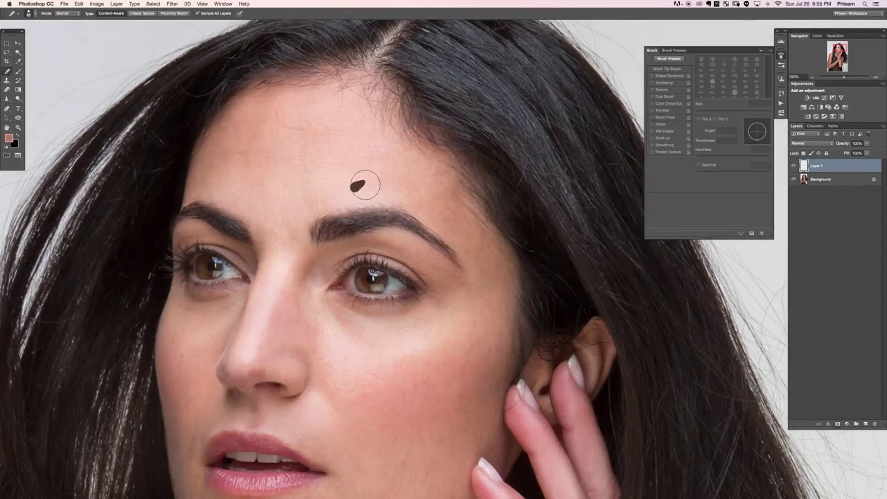
click(310, 123)
drag(302, 116, 284, 129)
click(279, 114)
click(292, 120)
Heal the blemishes along the bridge of the nose and between the eyebrows.
scroll(312, 291, down, 3)
click(311, 257)
click(297, 236)
click(292, 216)
click(295, 201)
click(289, 190)
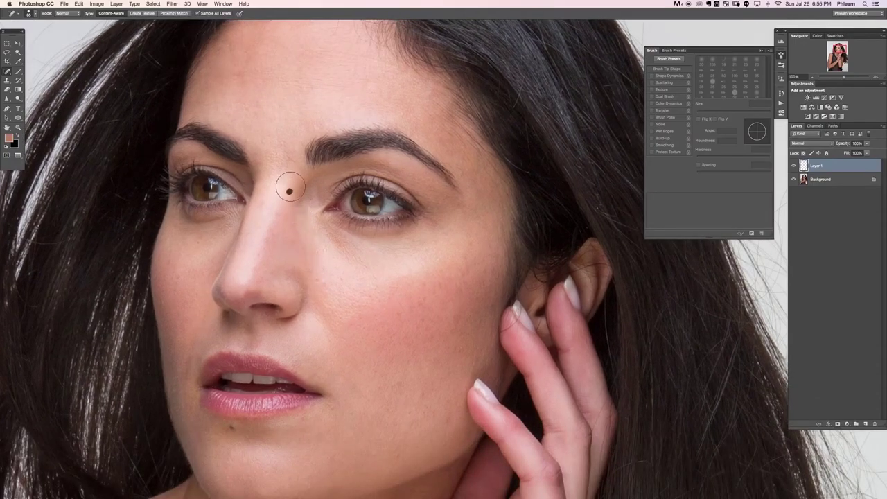
click(293, 154)
click(285, 147)
click(279, 137)
click(264, 136)
Heal the spots on the lower near cheek, along the jaw and on the chin.
scroll(260, 138, down, 5)
click(329, 239)
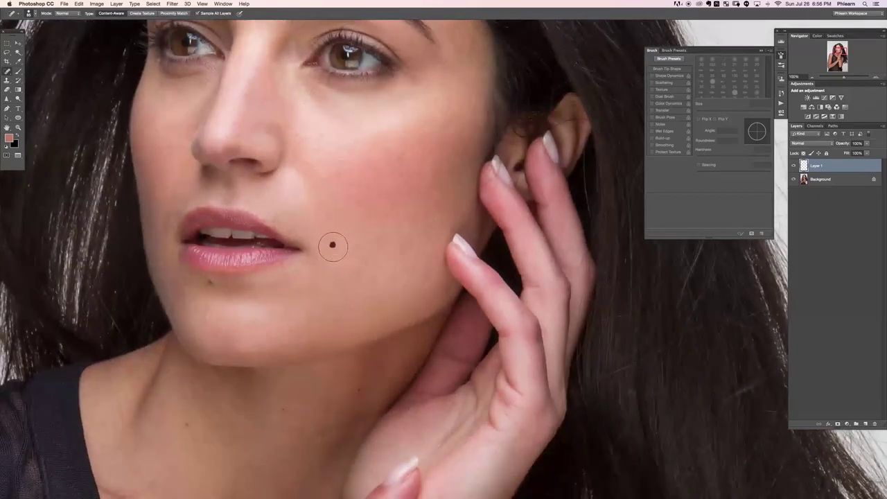
click(378, 233)
click(388, 232)
click(407, 249)
click(435, 210)
click(425, 250)
click(422, 281)
click(293, 336)
drag(292, 335, 264, 339)
click(250, 317)
Heal the remaining marks on the side of the nose and on both upper cheeks.
click(275, 122)
click(263, 131)
click(163, 128)
click(433, 175)
click(406, 136)
click(381, 133)
mouse_move(336, 334)
mouse_down()
mouse_move(382, 162)
mouse_move(369, 266)
mouse_up()
Clean up the leftover spots between the eyebrows and on the far side of the forehead.
scroll(368, 267, up, 5)
click(301, 201)
click(318, 222)
click(260, 137)
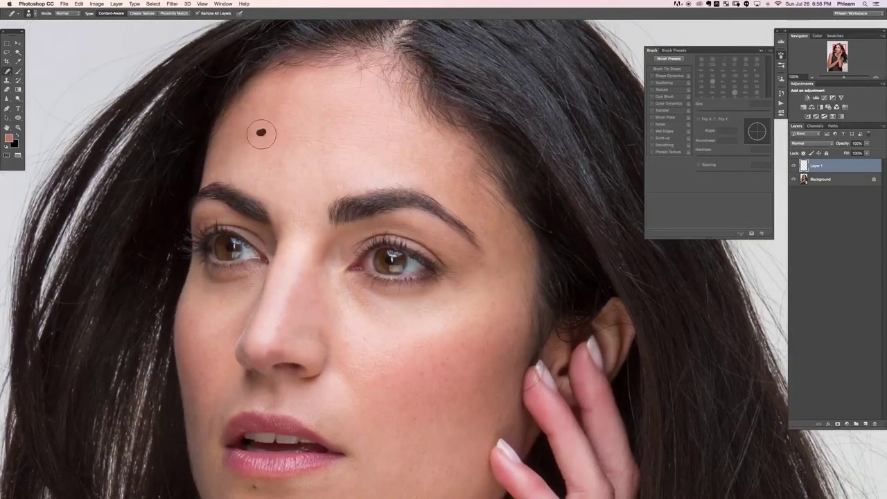
Heal the small marks below the near eye, beside the temple and on the reddish part of the cheek.
click(439, 302)
click(496, 306)
drag(496, 305, 488, 331)
click(440, 365)
click(421, 364)
click(427, 375)
click(426, 372)
Smooth the fine blemishes along the nose, from its tip up to the bridge.
click(276, 327)
click(284, 315)
click(282, 315)
click(287, 303)
click(298, 272)
click(293, 285)
click(287, 311)
click(291, 304)
click(273, 347)
click(305, 284)
click(297, 261)
click(290, 259)
Heal the small marks in the skin under the far eye.
click(241, 286)
click(237, 285)
click(206, 292)
click(200, 290)
click(223, 300)
click(219, 302)
Touch up the last small spots on the cheek beside the nose and on the nose itself.
click(363, 339)
click(312, 337)
key(super+minus)
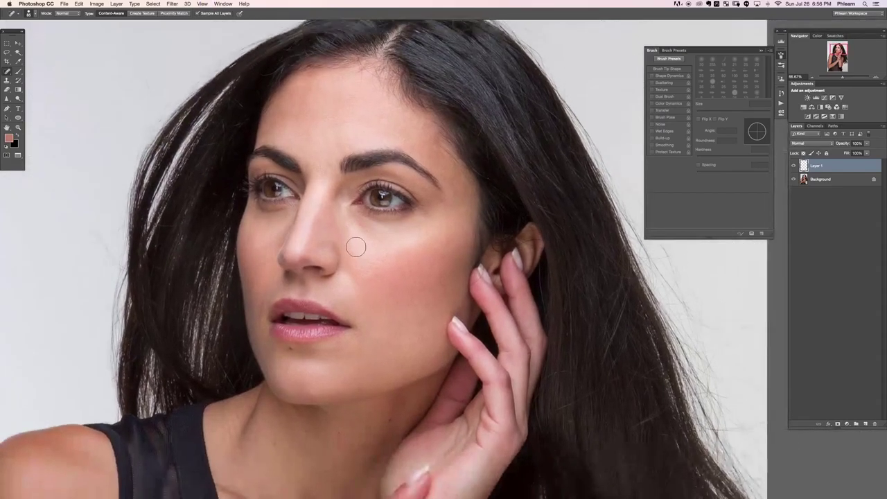
click(350, 242)
click(314, 223)
Toggle Layer 1's visibility to compare the healed skin with the original, and review the whole face.
click(793, 167)
click(793, 167)
click(792, 167)
click(793, 166)
click(381, 121)
drag(450, 237, 448, 247)
mouse_move(418, 330)
mouse_down()
mouse_move(423, 291)
mouse_move(425, 314)
mouse_up()
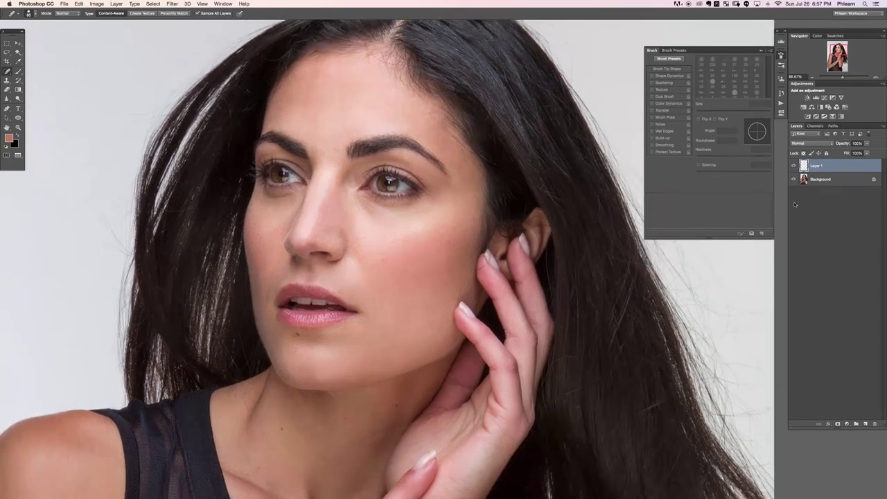
scroll(538, 262, up, 3)
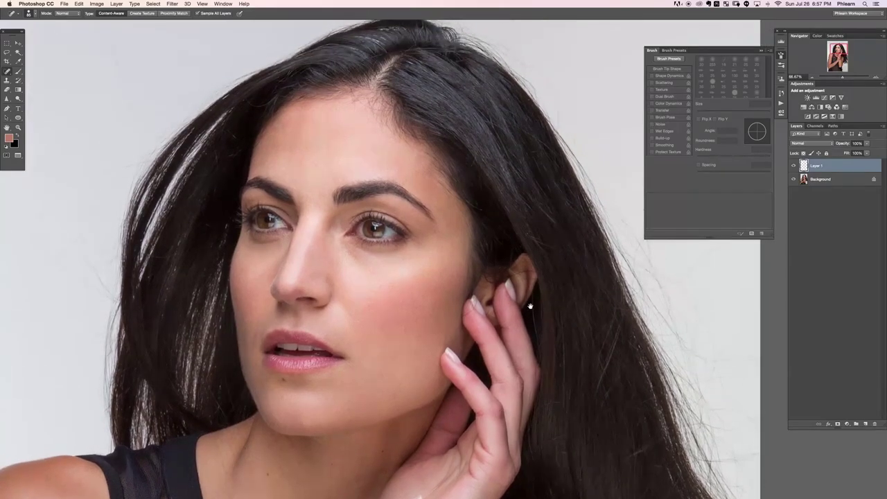
drag(536, 305, 538, 304)
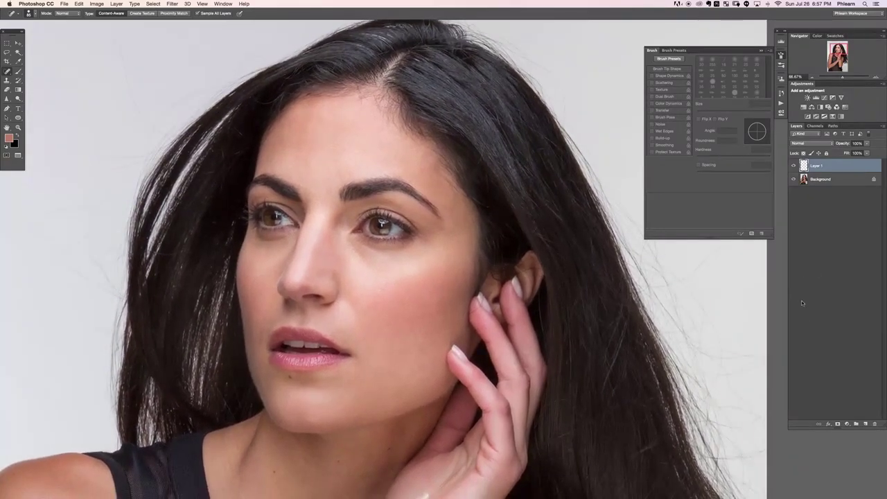
Deselect the layers and display the list of recorded actions.
click(861, 300)
click(223, 3)
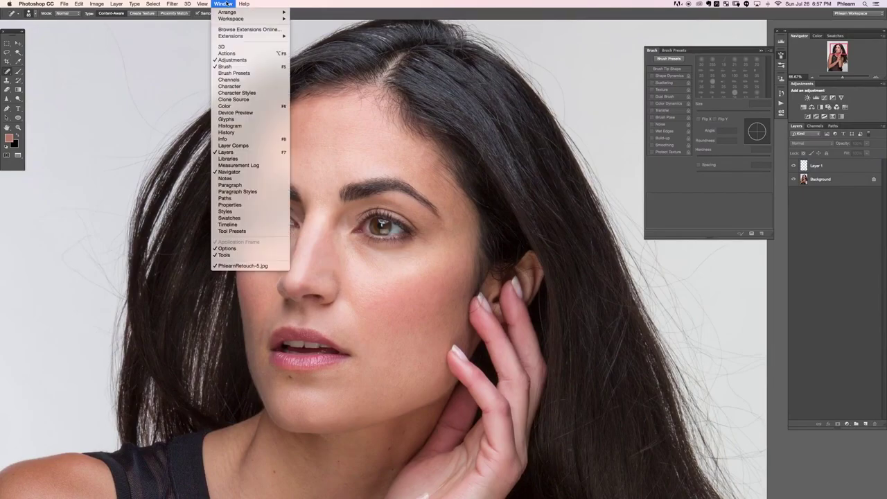
click(235, 57)
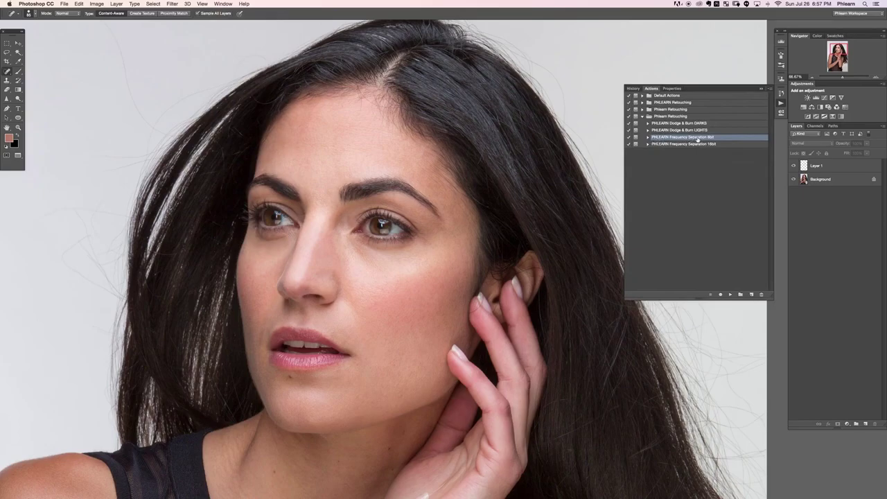
Check the image's colour mode and bit depth per channel.
click(97, 4)
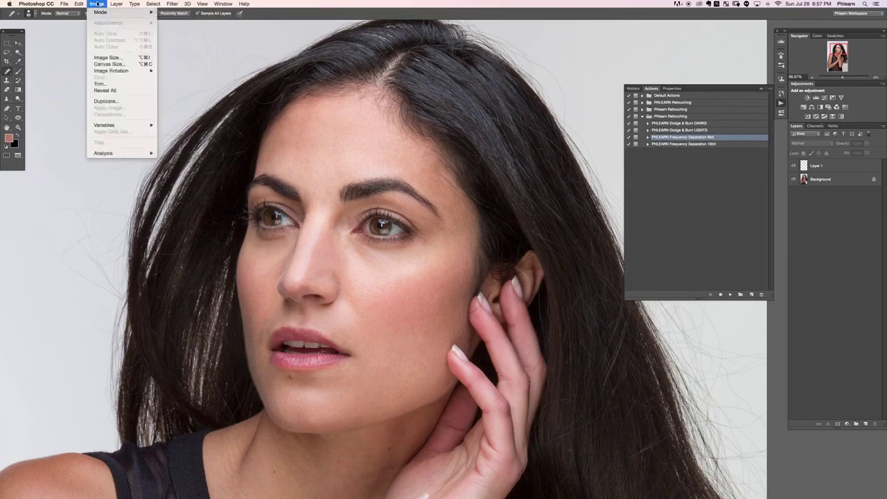
mouse_move(111, 11)
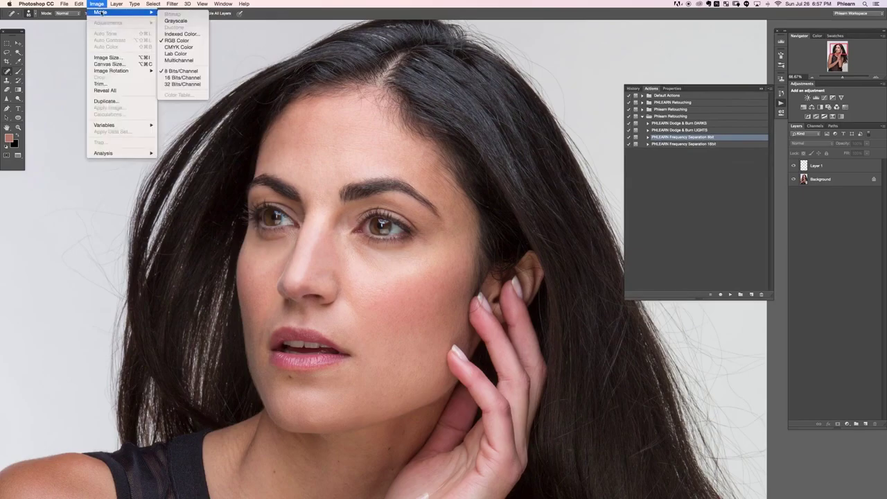
click(198, 72)
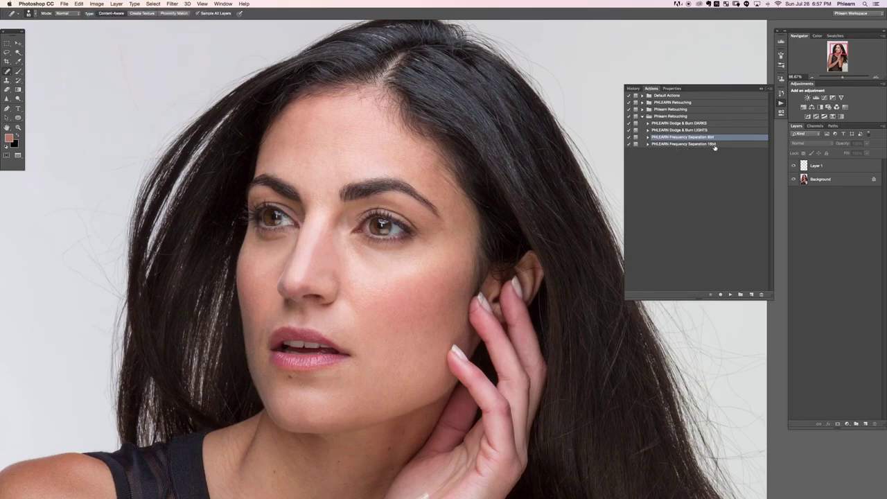
click(771, 91)
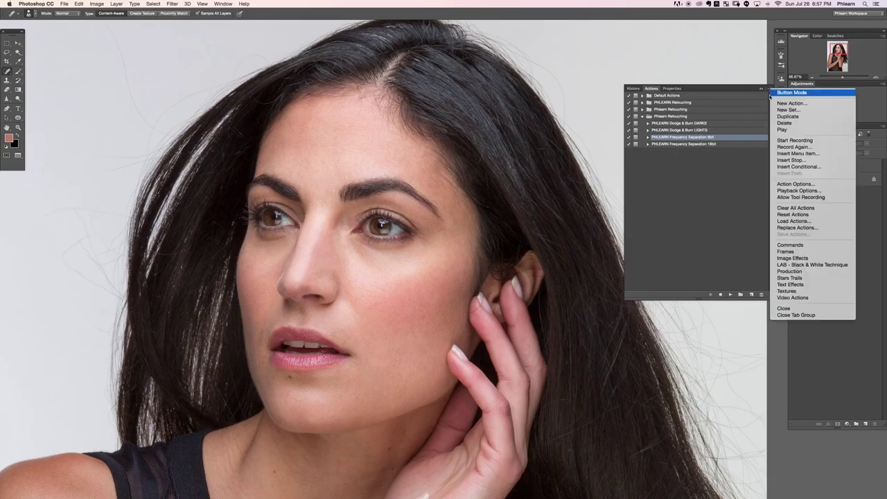
click(790, 220)
click(409, 36)
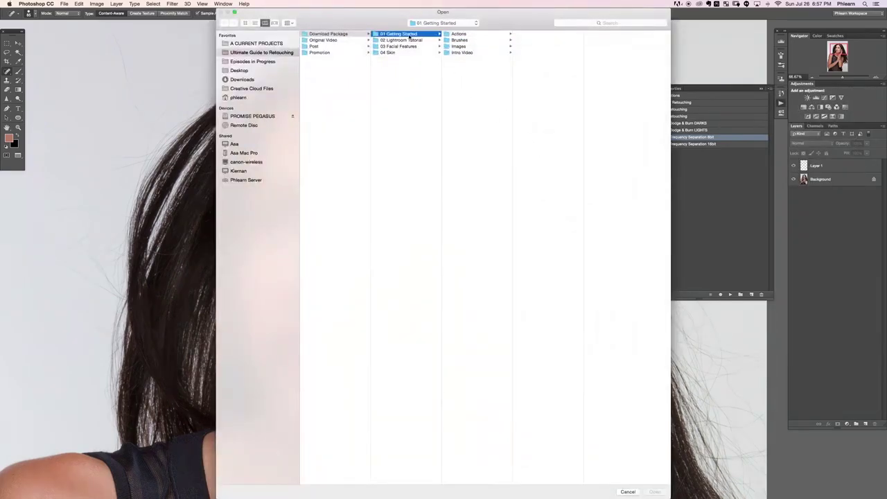
click(496, 36)
click(545, 35)
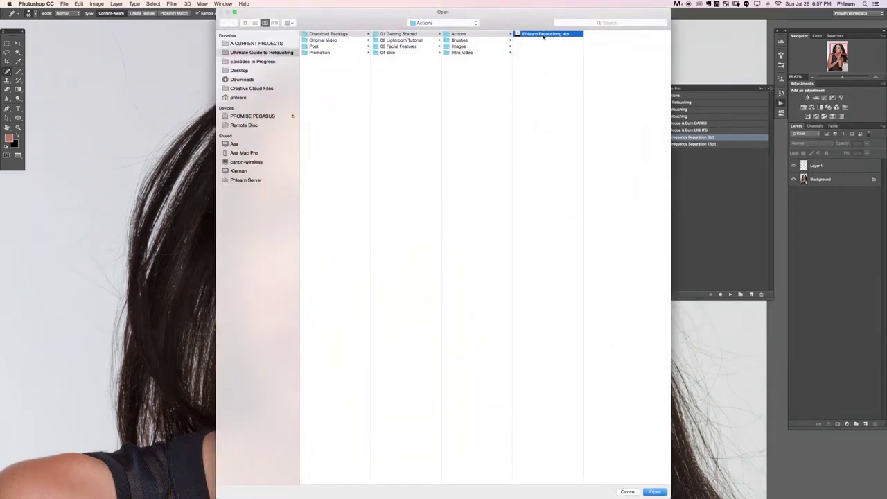
click(628, 493)
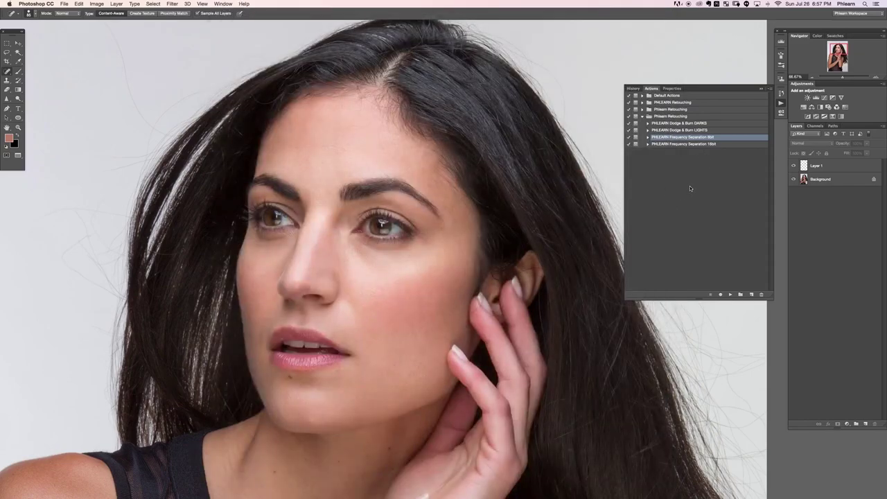
Run the PHLEARN Frequency Separation 8bit action, accepting the offered Gaussian Blur radius for the low-frequency layer.
key(super+minus)
drag(429, 266, 423, 210)
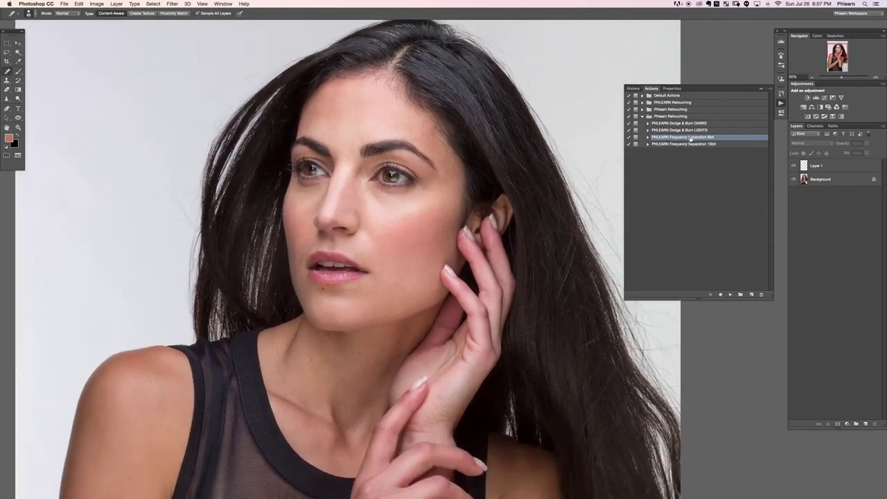
click(728, 295)
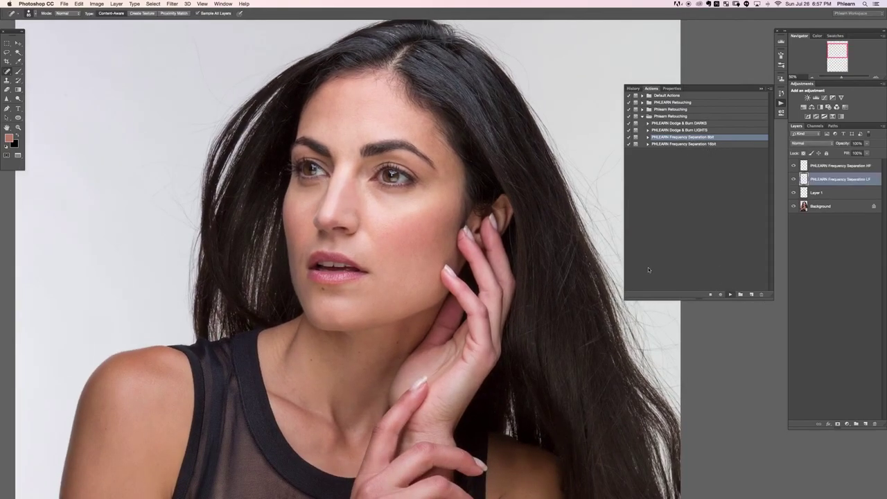
click(488, 161)
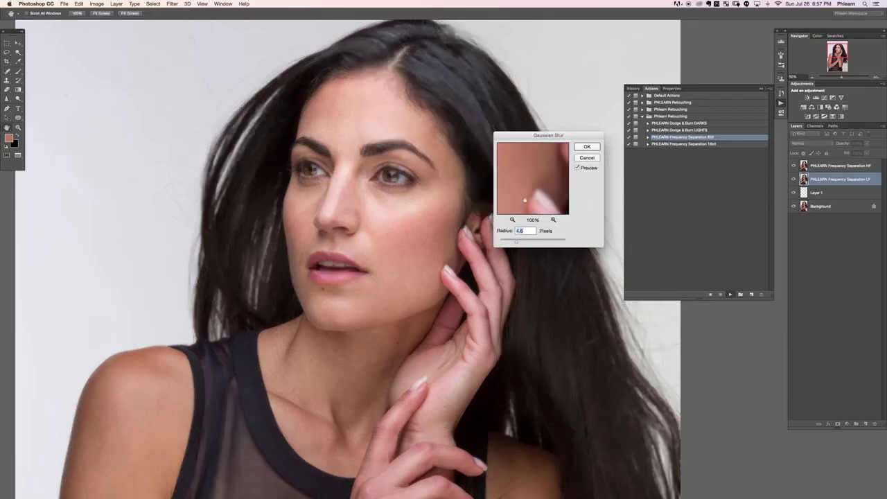
click(587, 148)
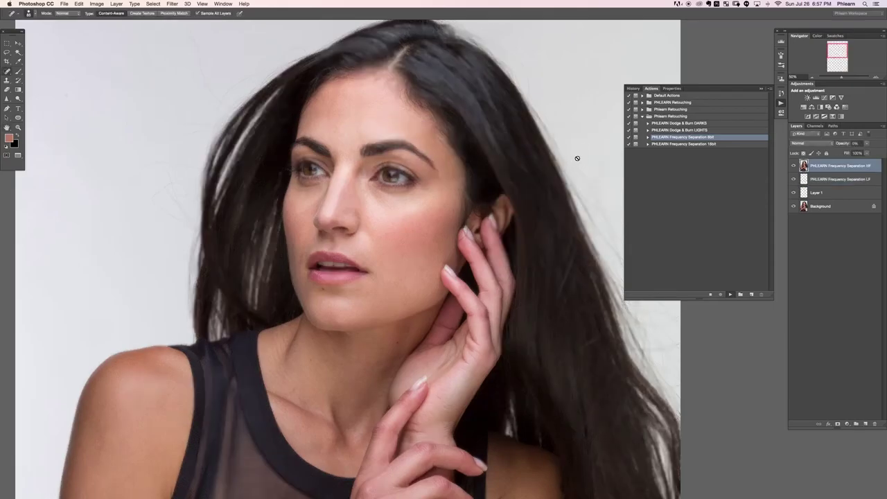
click(506, 198)
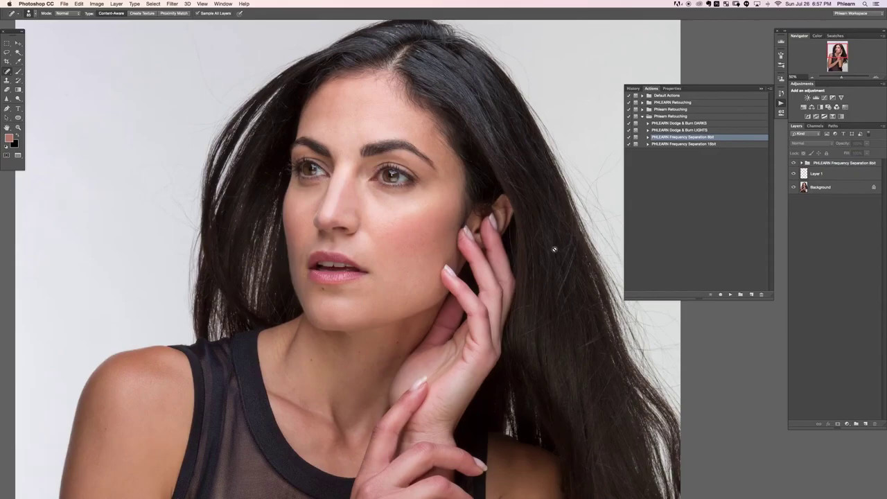
Inspect the HF and LF layers inside the PHLEARN Frequency Separation 8bit group separately, and select the HF layer.
click(801, 163)
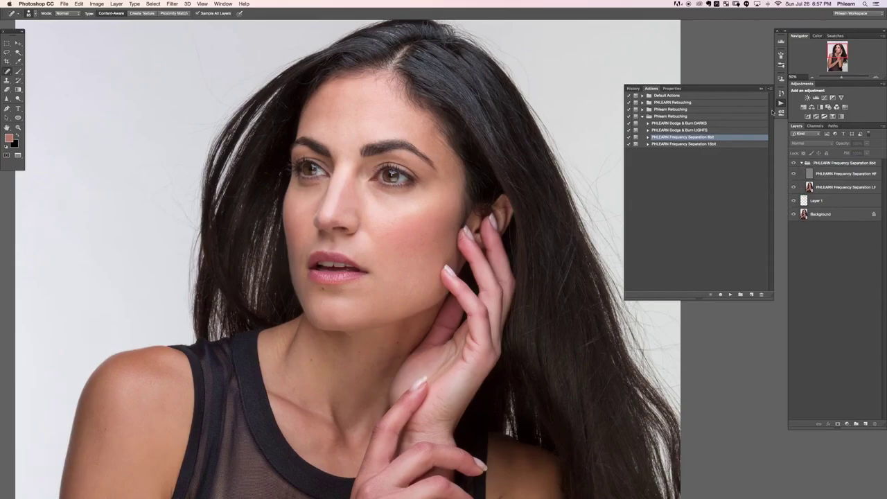
click(780, 103)
click(792, 173)
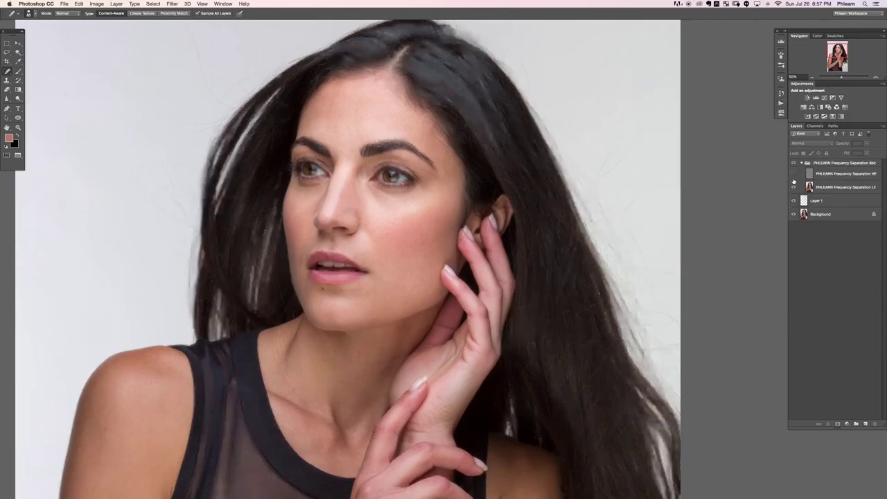
click(792, 188)
click(792, 187)
click(792, 173)
click(821, 174)
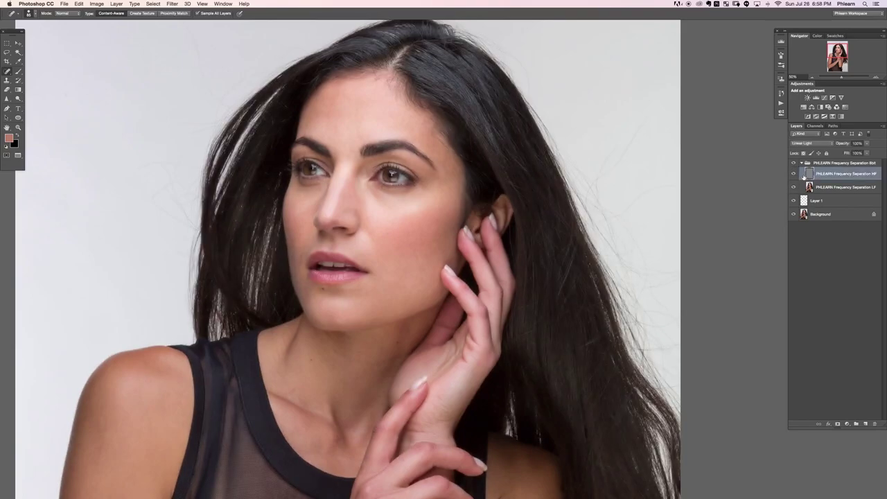
Compare the portrait with the HF layer hidden and shown.
key(super+plus)
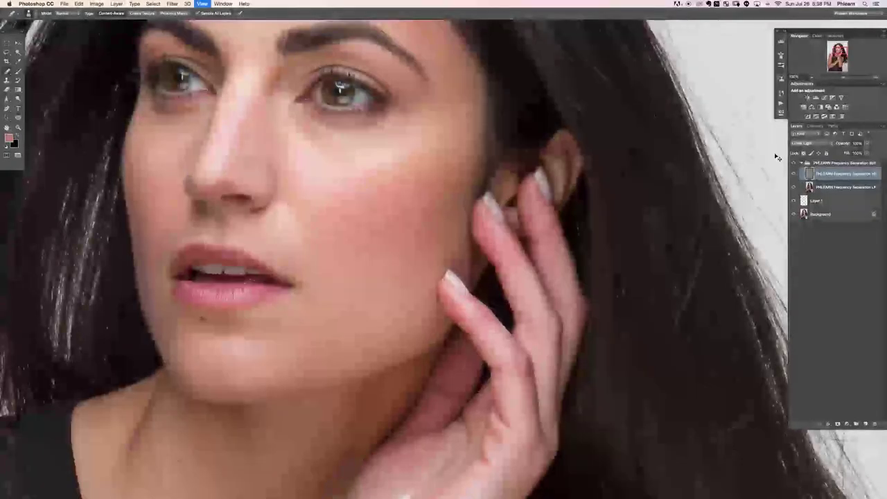
key(super+minus)
key(super+minus)
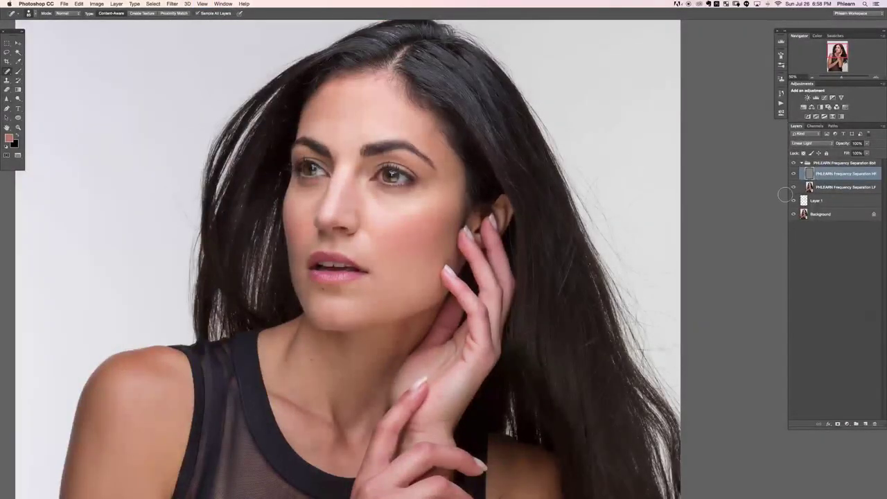
click(792, 174)
click(793, 174)
click(792, 175)
click(792, 175)
Add a layer between the LF and HF layers and paint a sampled reddish skin tone over the cheek.
click(826, 189)
key(super+alt+shift+n)
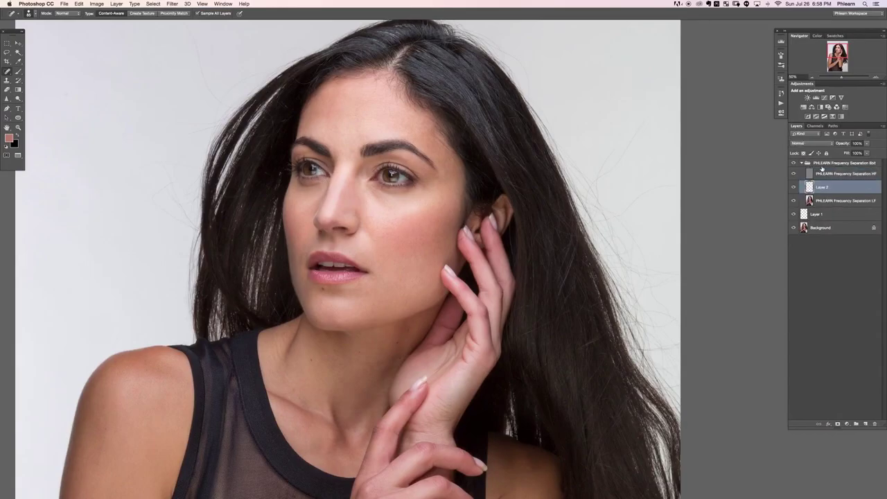
key(b)
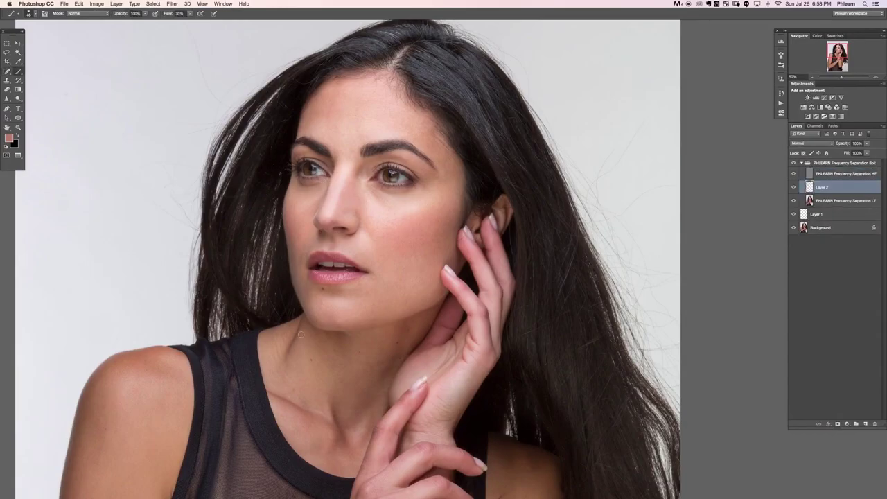
alt+click(256, 394)
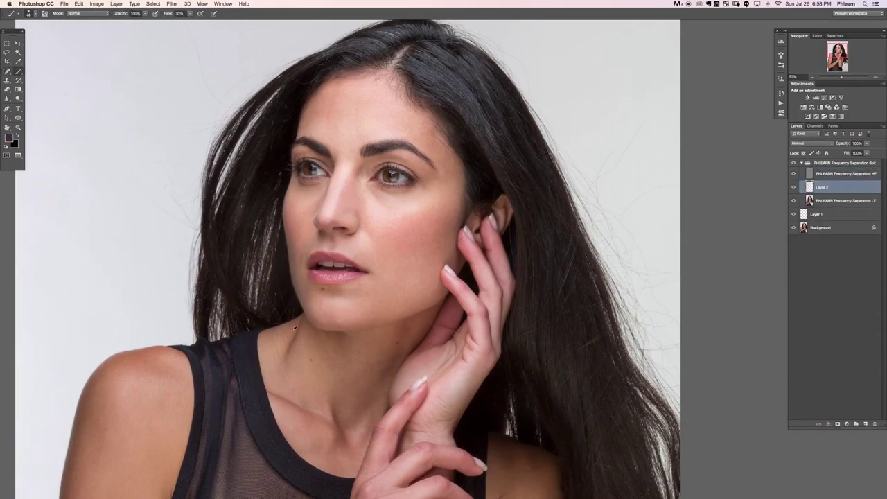
alt+click(416, 405)
mouse_move(395, 198)
mouse_down()
mouse_move(397, 252)
mouse_move(402, 199)
mouse_move(370, 193)
mouse_move(356, 240)
mouse_move(376, 208)
mouse_move(366, 188)
mouse_move(389, 283)
mouse_move(447, 230)
mouse_move(417, 209)
mouse_move(419, 271)
mouse_move(427, 193)
mouse_up()
key(super+plus)
key(super+plus)
key(super+plus)
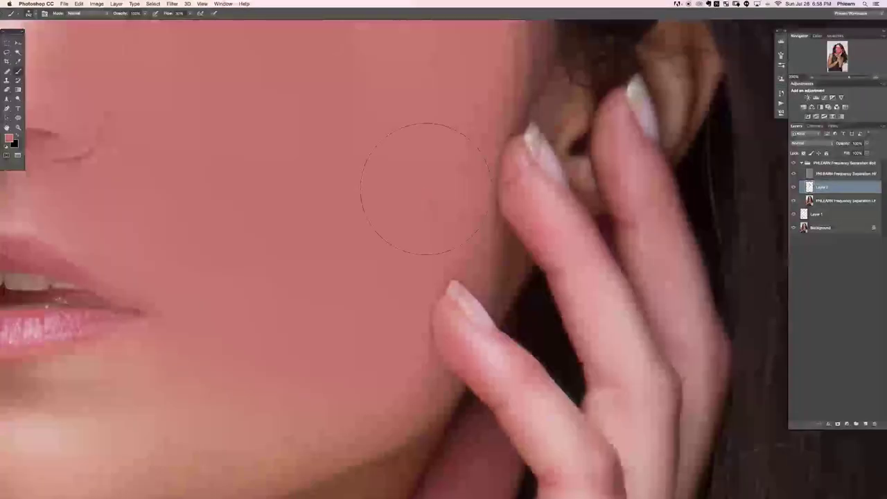
scroll(307, 257, down, 3)
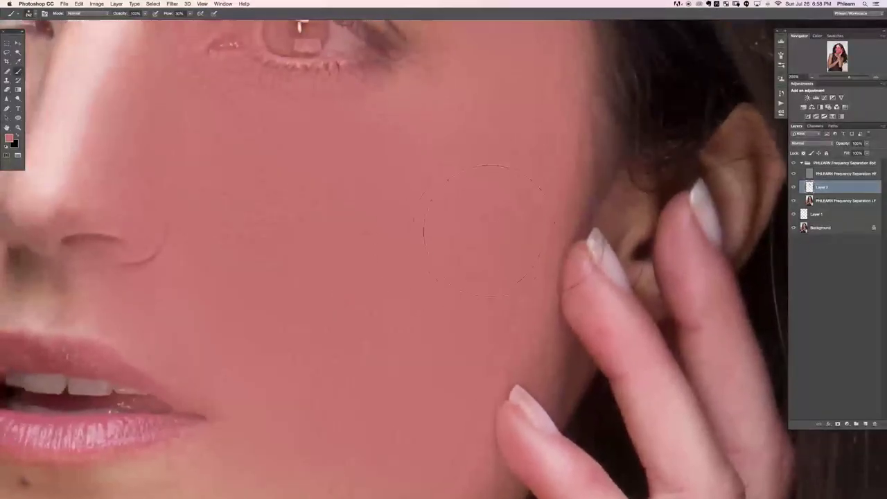
Compare the cheek with the HF layer and the painted layer hidden and shown, and delete the painted layer.
click(794, 174)
click(794, 174)
click(794, 174)
click(794, 174)
click(793, 187)
click(793, 187)
click(793, 188)
click(793, 187)
click(794, 173)
click(794, 174)
key(Delete)
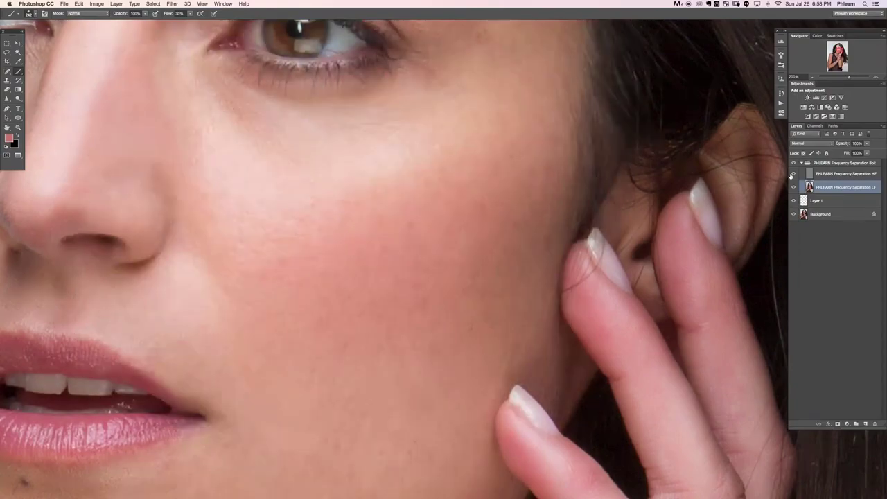
Add a new empty layer above the PHLEARN Frequency Separation 8bit group.
key(super+minus)
key(super+minus)
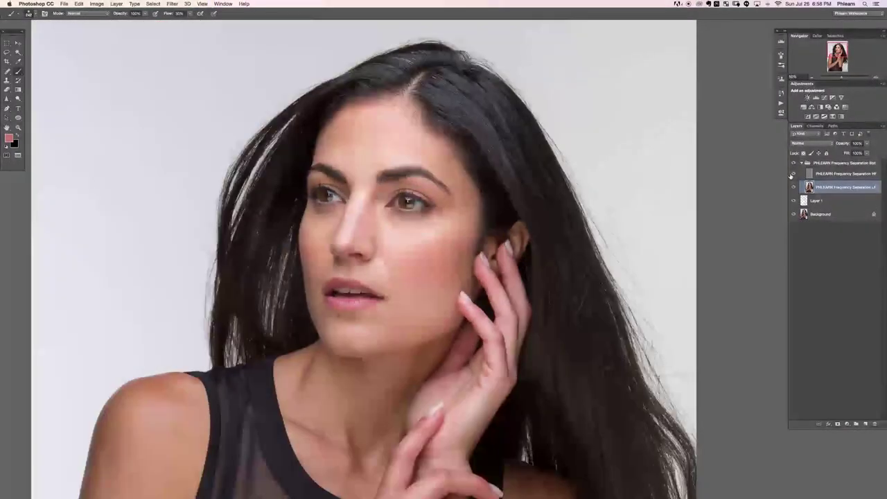
scroll(778, 181, up, 1)
click(827, 164)
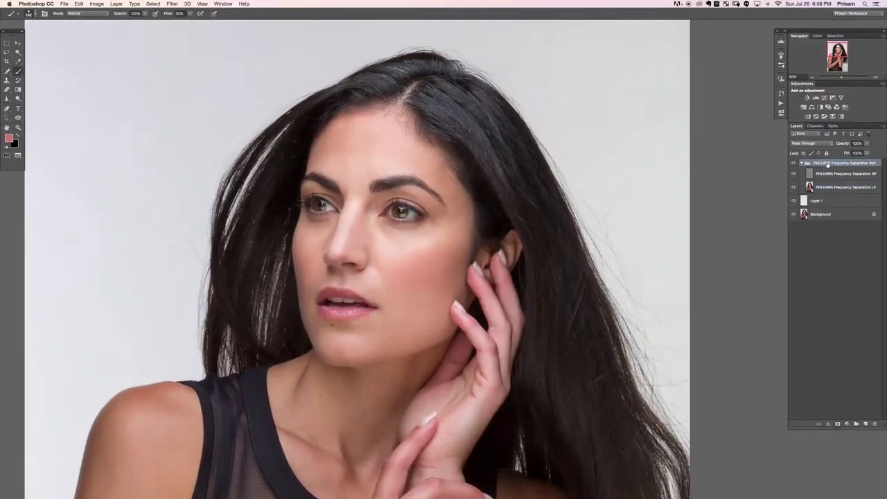
key(super+alt+shift+n)
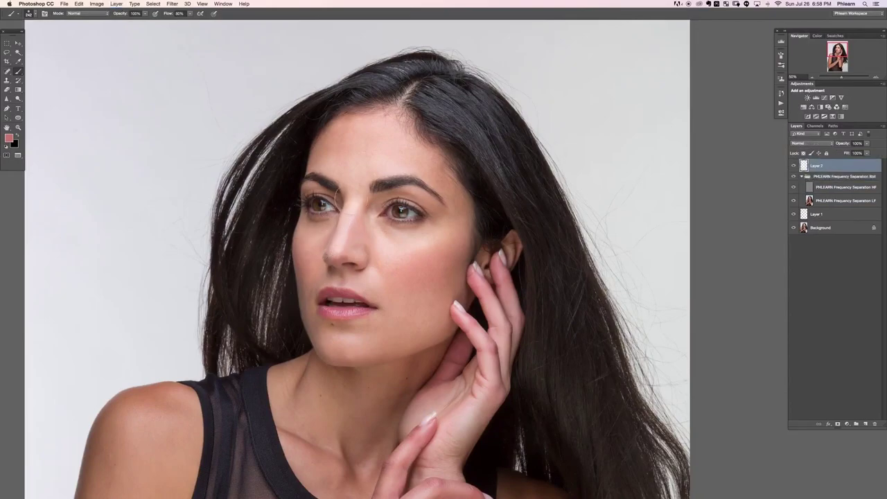
Reduce the brush size to 206 px and sample a skin colour from the forehead.
ctrl+alt+click(351, 179)
drag(341, 181, 335, 181)
drag(373, 206, 375, 213)
drag(381, 165, 384, 167)
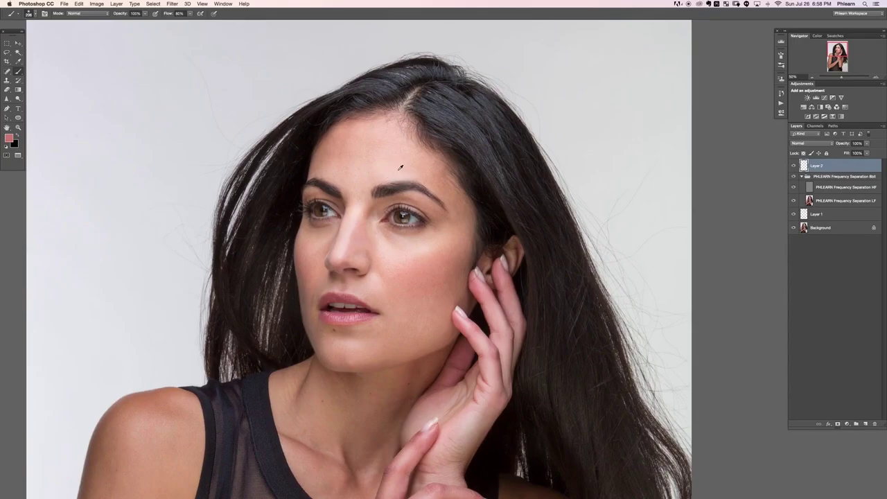
alt+click(392, 167)
alt+click(389, 161)
alt+click(391, 162)
Set the Eyedropper's sample size to 5 by 5 Average and return to the Brush tool.
click(18, 98)
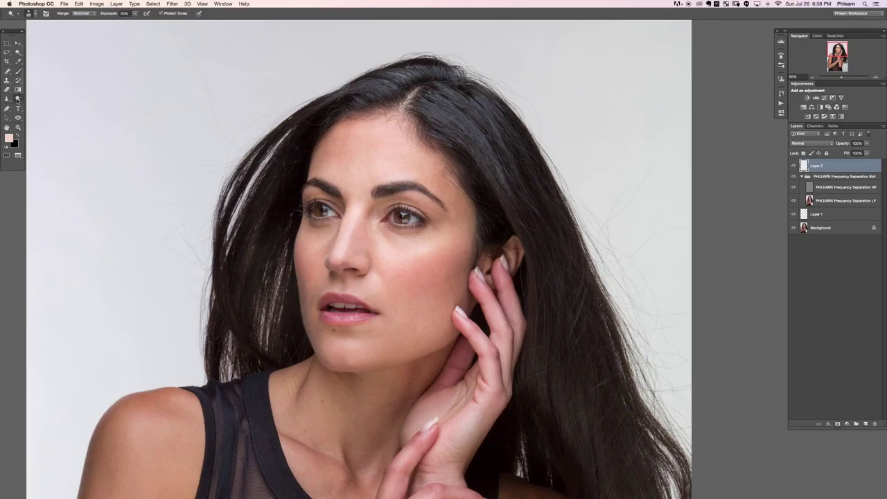
click(8, 100)
click(8, 108)
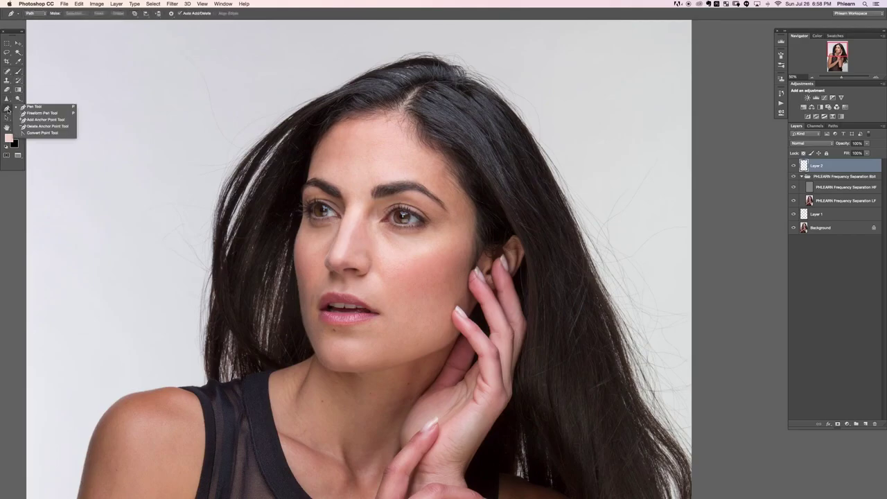
click(9, 90)
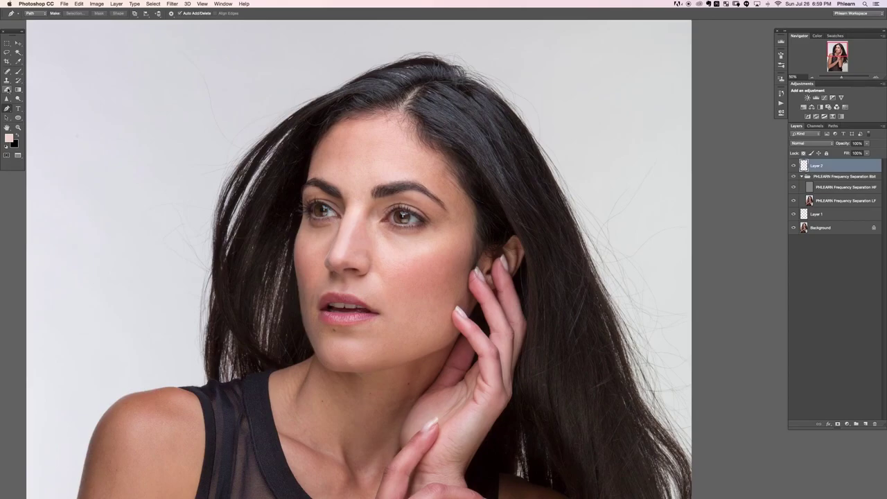
click(18, 62)
click(19, 62)
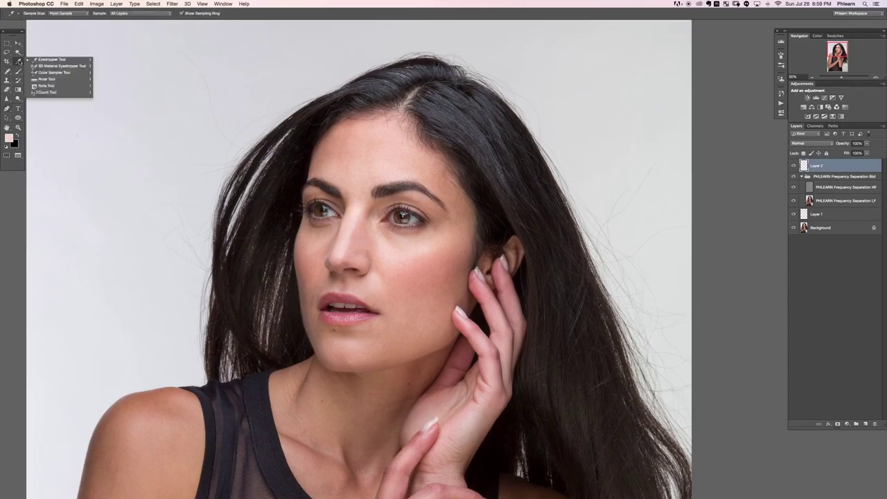
click(41, 60)
click(82, 15)
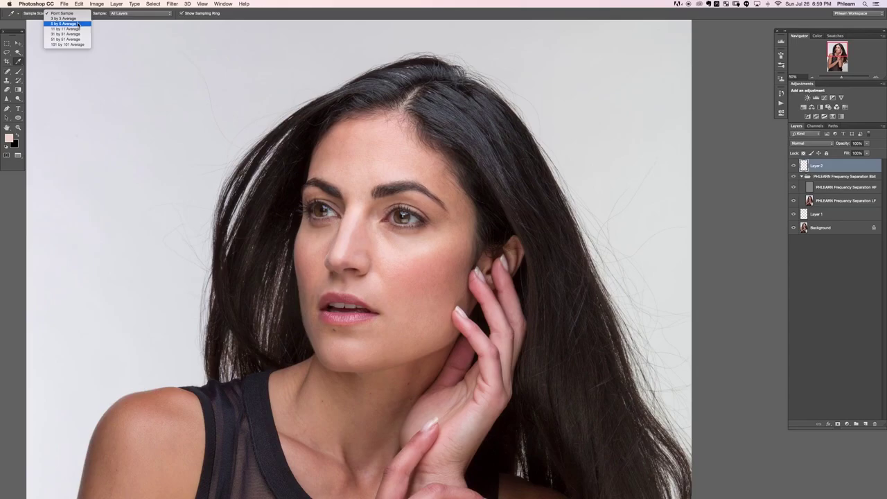
click(79, 25)
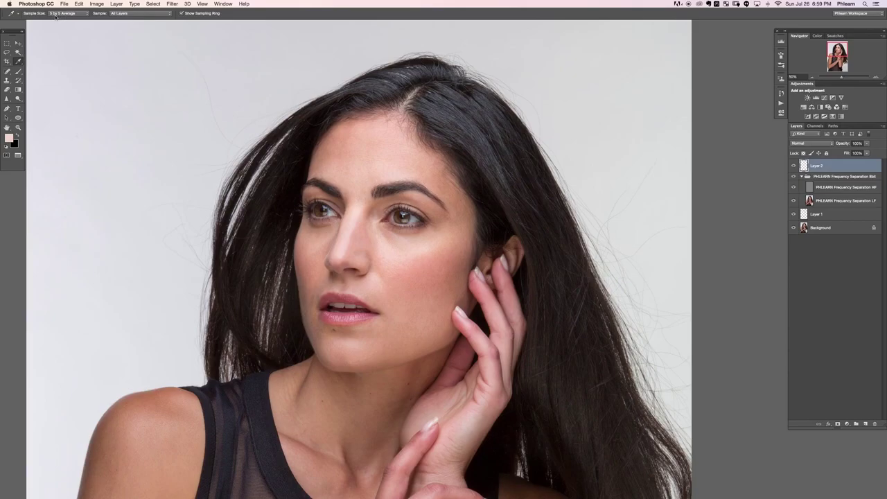
click(18, 72)
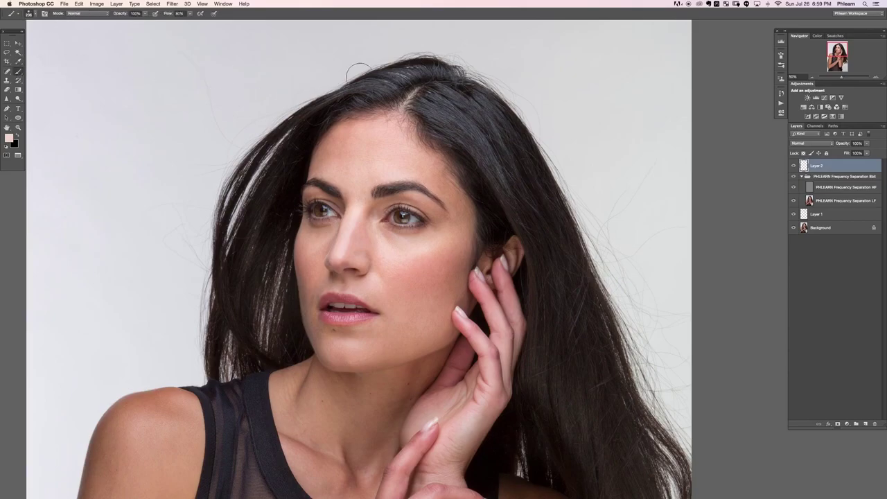
Try sampling skin colours from the forehead, cheek, neck and hand with the brush active.
alt+click(380, 165)
alt+click(379, 162)
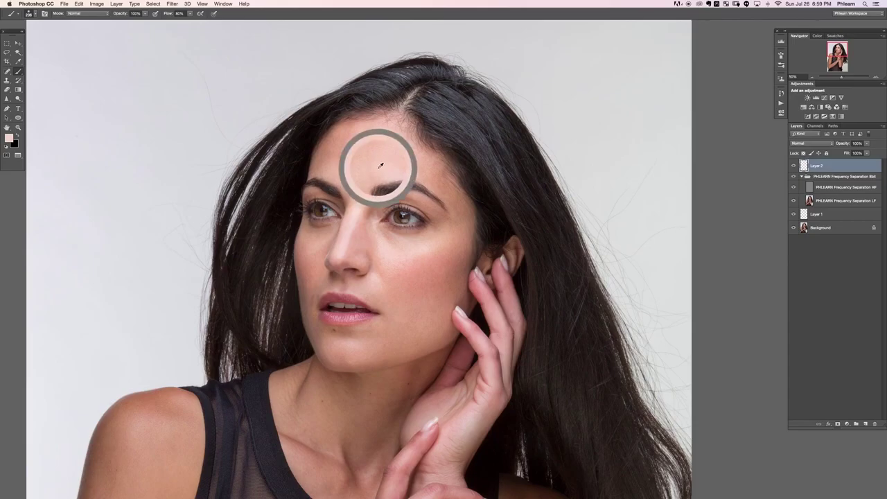
alt+click(378, 168)
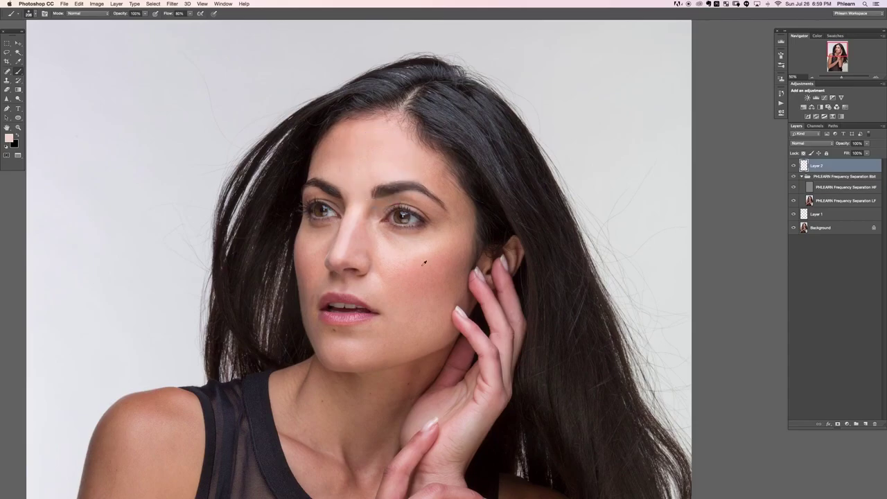
alt+click(435, 269)
alt+click(428, 329)
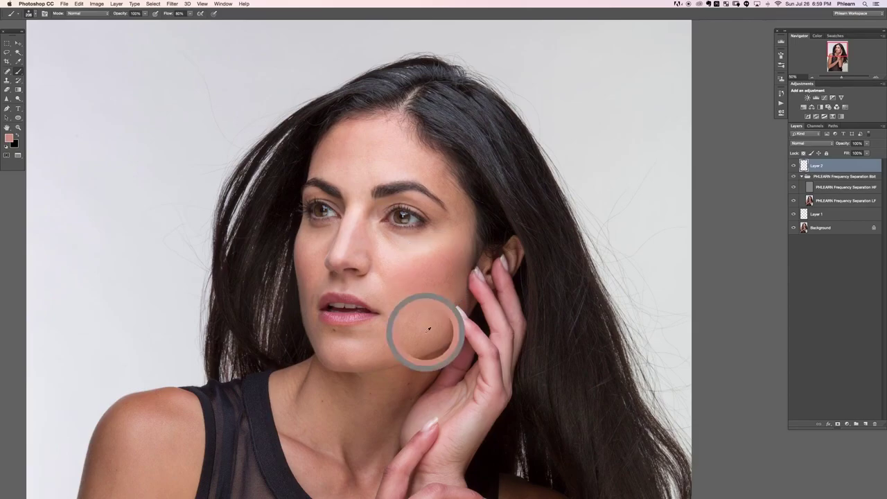
alt+click(391, 420)
alt+click(470, 350)
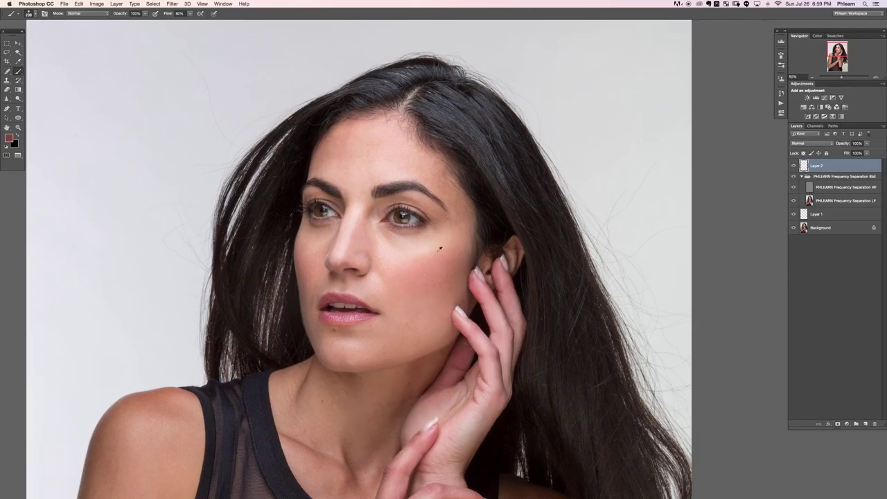
alt+click(381, 153)
alt+click(407, 302)
Paint sampled skin tones at 100% flow from the middle of the forehead towards the temple on the hand side.
alt+click(390, 164)
alt+click(386, 167)
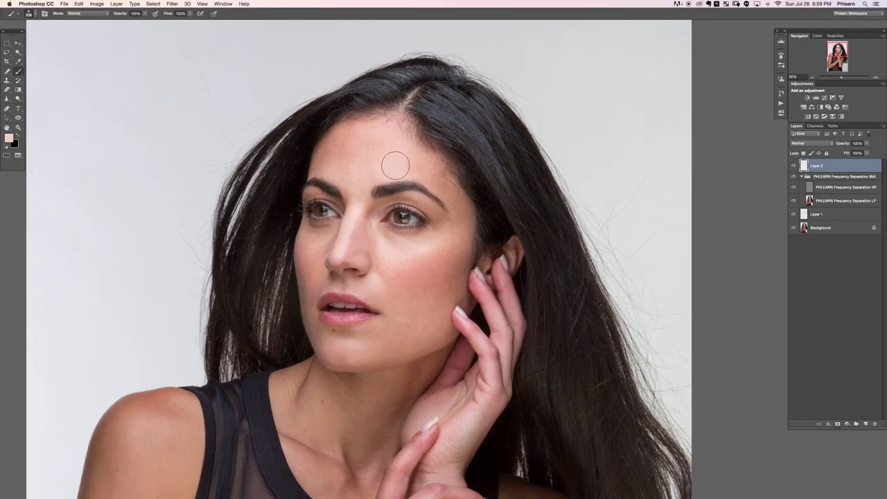
alt+click(417, 170)
alt+click(433, 170)
alt+click(447, 186)
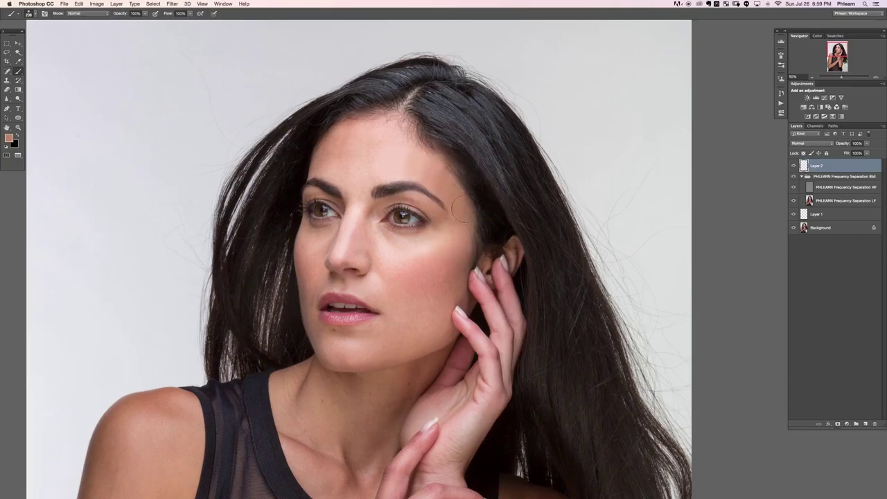
Smooth the temple, the outer eye area and the cheek on the hand side by painting with nearby sampled skin tones.
alt+click(460, 236)
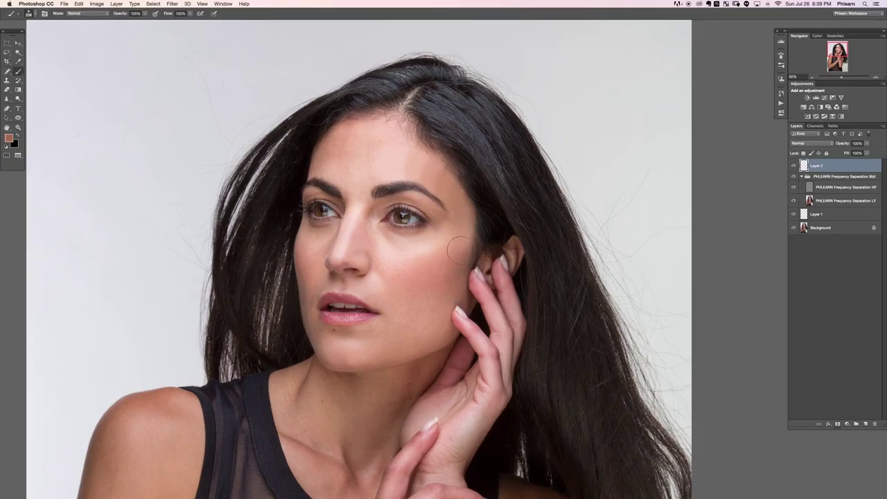
alt+click(441, 257)
alt+click(440, 229)
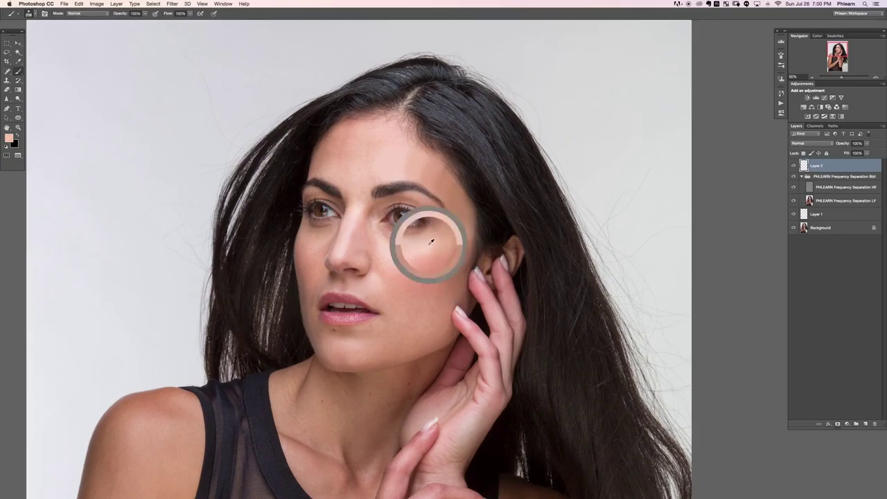
alt+click(415, 263)
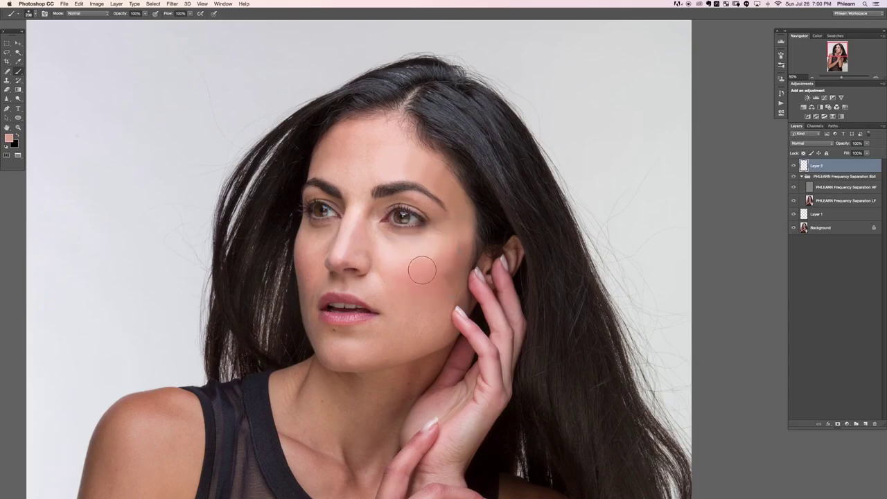
alt+click(459, 268)
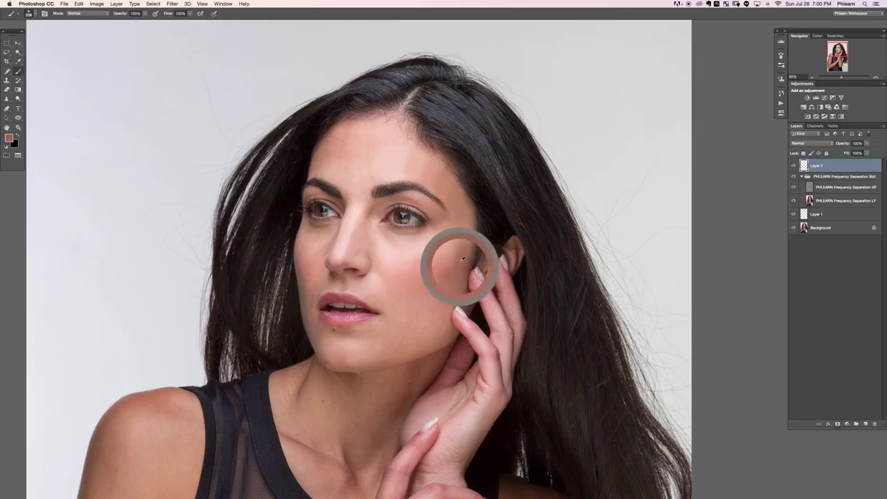
alt+click(436, 295)
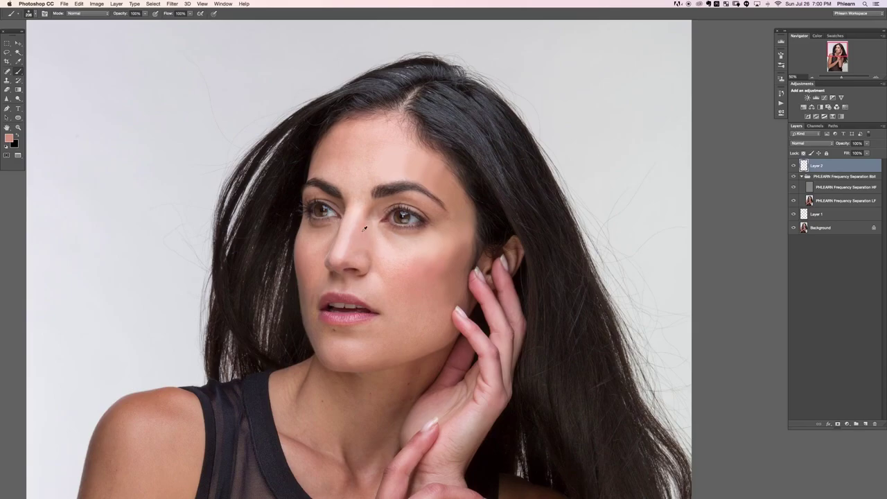
Smooth the bridge and side of the nose by painting with skin tones sampled around the inner eye and brow.
alt+click(375, 238)
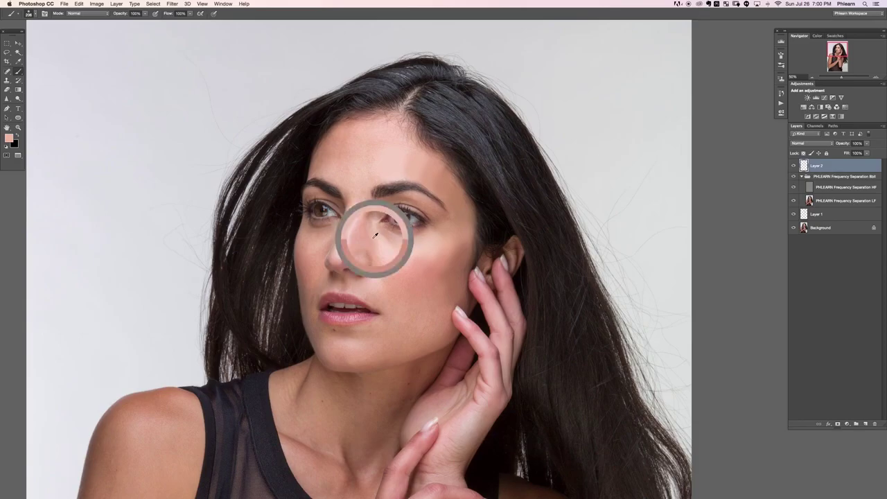
alt+click(366, 219)
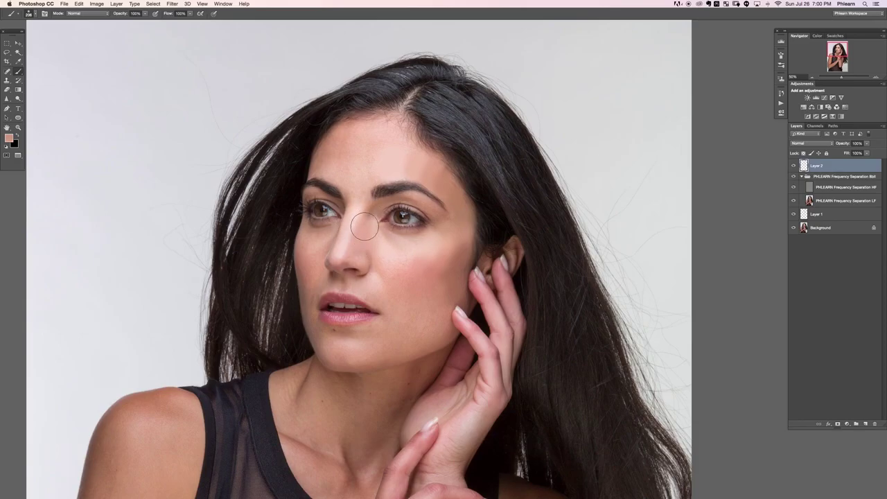
alt+click(372, 206)
alt+click(367, 204)
drag(367, 205, 345, 268)
alt+click(361, 215)
alt+click(357, 224)
Paint sampled skin tones over the upper cheek beside the nose and the forehead between the eyebrows.
alt+click(370, 250)
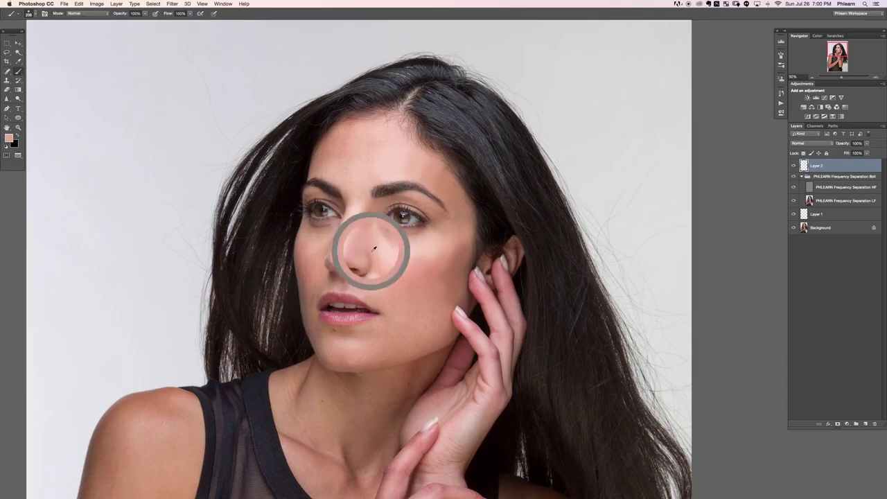
alt+click(385, 241)
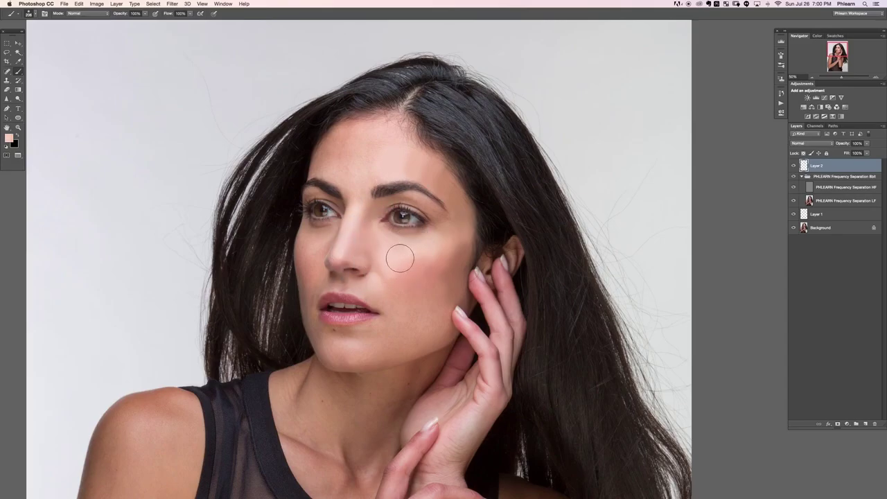
alt+click(396, 251)
alt+click(375, 163)
alt+click(369, 176)
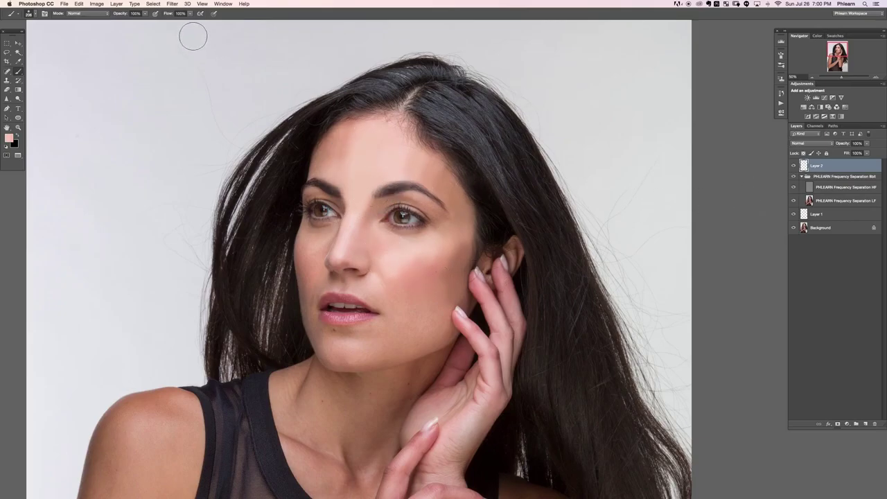
Compare the portrait with and without the painted skin layer, and delete that layer.
click(793, 166)
click(794, 166)
click(793, 166)
click(794, 166)
key(BackSpace)
scroll(436, 208, down, 2)
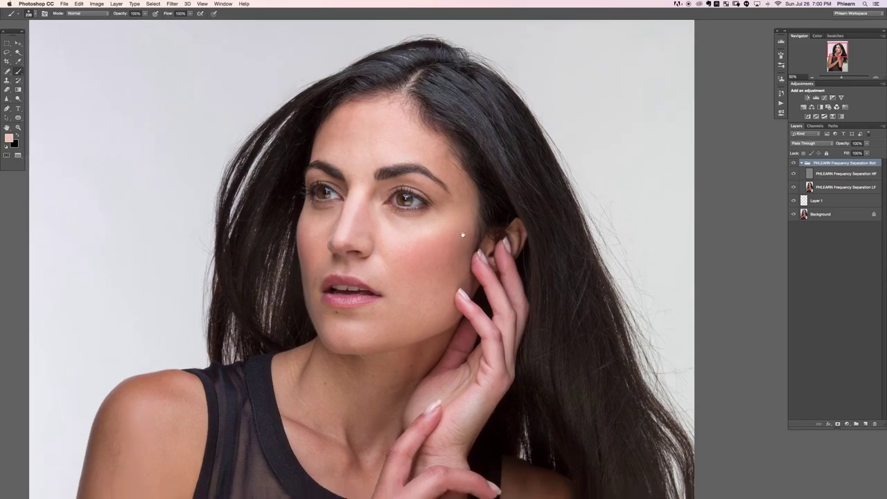
Load the brush set "Phlearn Retouch Brushes.abr" from the Brushes folder of 01 Getting Started.
scroll(453, 244, right, 2)
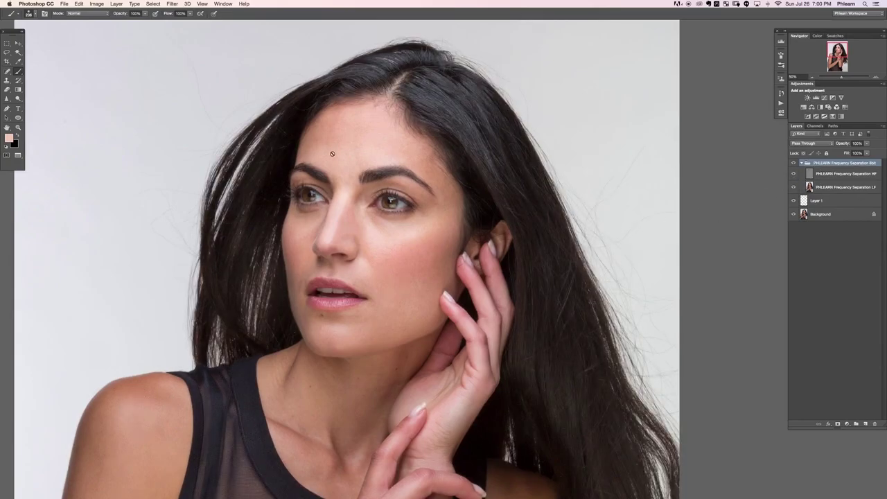
scroll(389, 264, down, 2)
scroll(389, 263, left, 1)
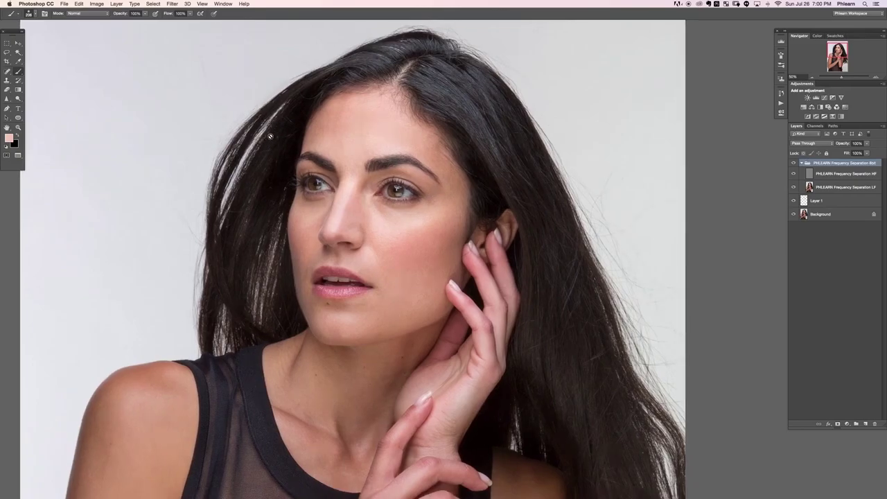
right_click(297, 112)
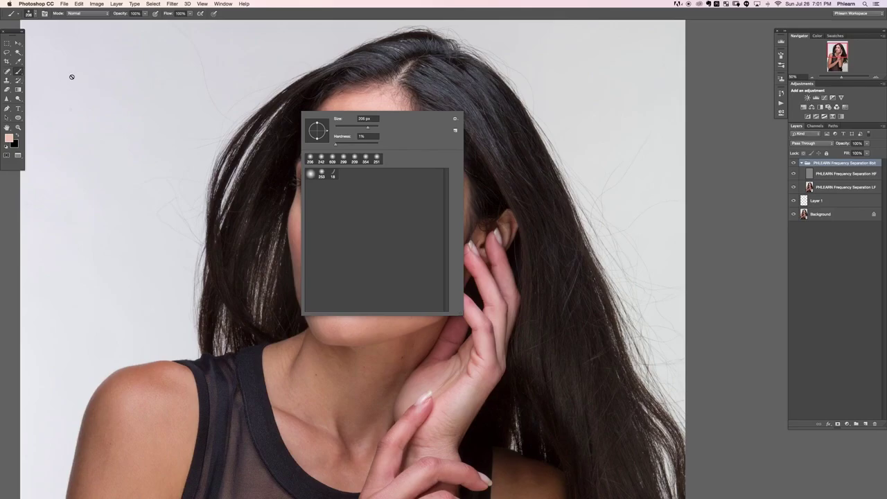
click(455, 120)
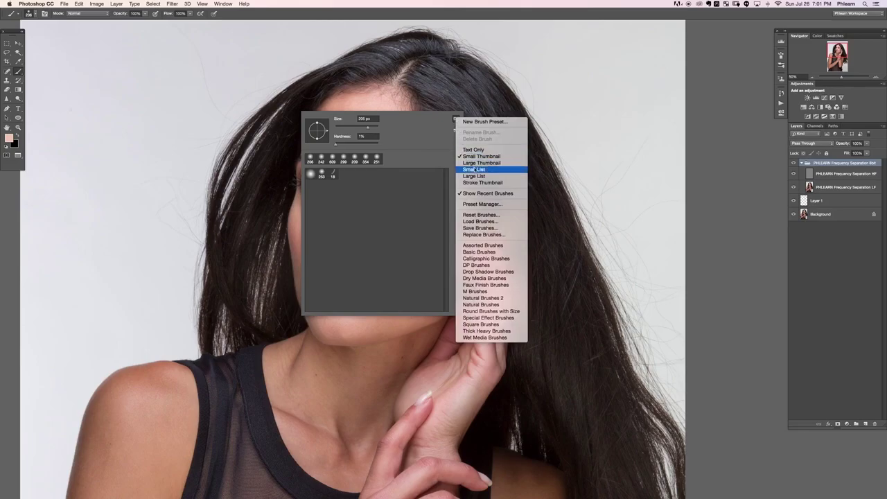
click(490, 222)
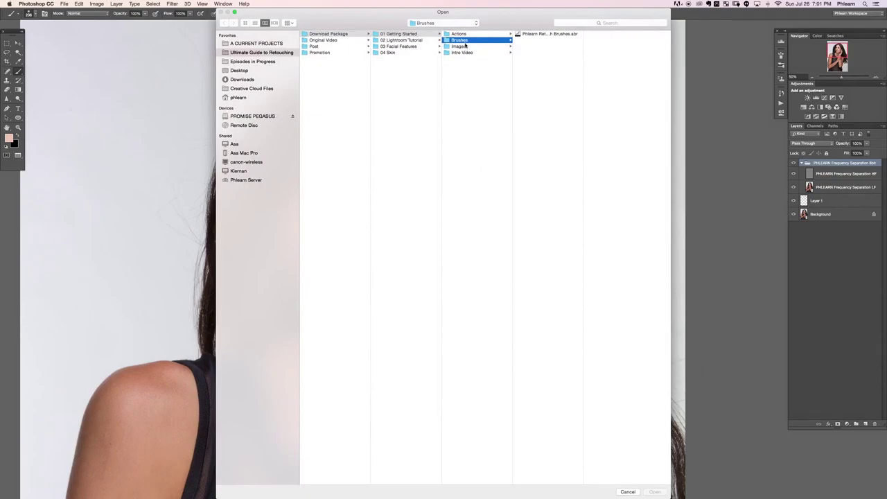
click(556, 34)
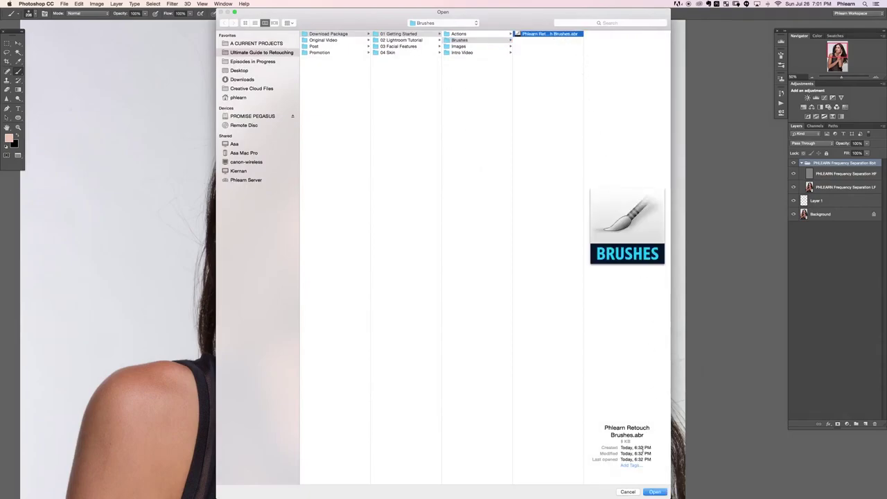
click(653, 491)
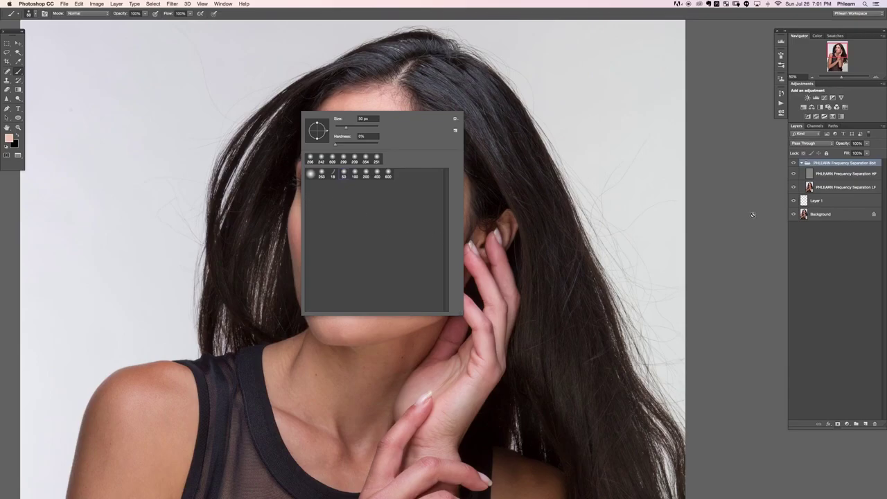
Add a new layer directly above the low-frequency layer and choose the 400 px retouch brush preset.
click(840, 189)
key(super+shift+alt+n)
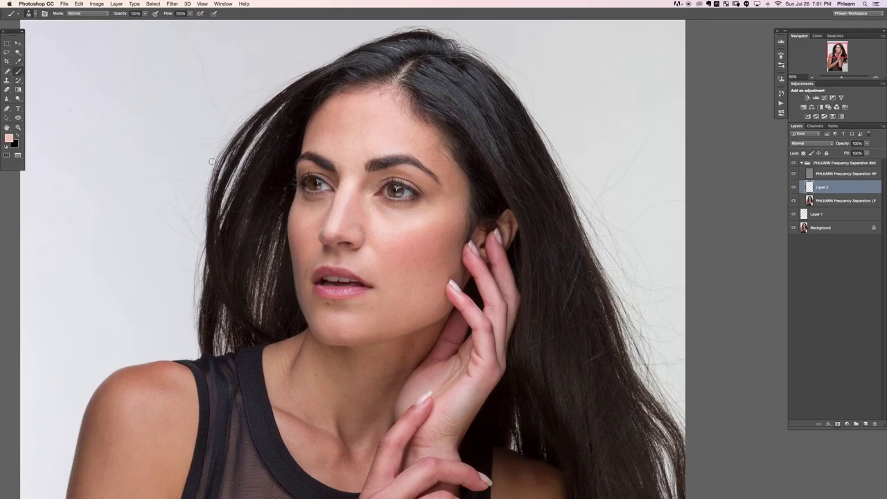
right_click(529, 131)
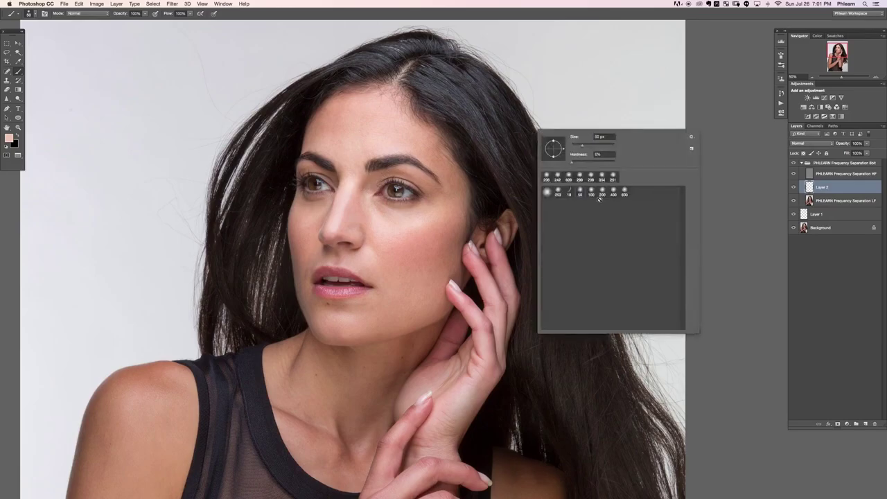
click(610, 193)
mouse_move(414, 239)
mouse_down()
mouse_move(437, 231)
mouse_move(405, 262)
mouse_move(436, 242)
mouse_move(407, 278)
mouse_move(419, 242)
mouse_move(437, 257)
mouse_move(422, 279)
mouse_up()
click(582, 194)
click(623, 193)
key(Return)
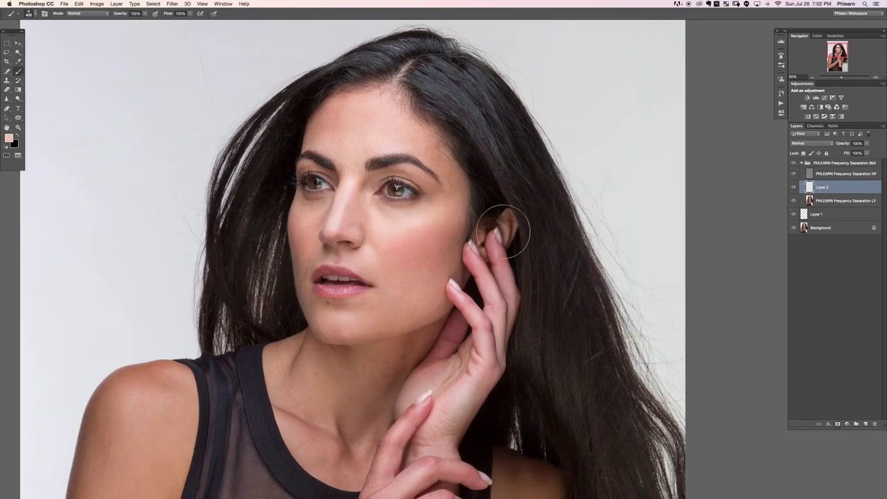
mouse_move(448, 220)
mouse_down()
mouse_move(451, 211)
mouse_move(435, 229)
mouse_up()
drag(406, 231, 389, 233)
drag(335, 190, 357, 206)
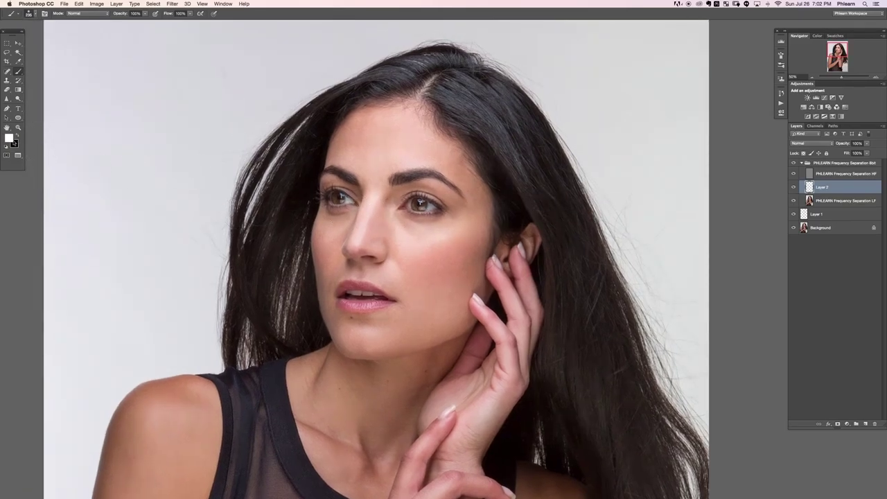
Set the foreground colour to bright red and add a new layer on top of the whole layer stack.
click(8, 139)
click(151, 144)
click(233, 131)
key(super+alt+shift+n)
key(super+shift+bracketright)
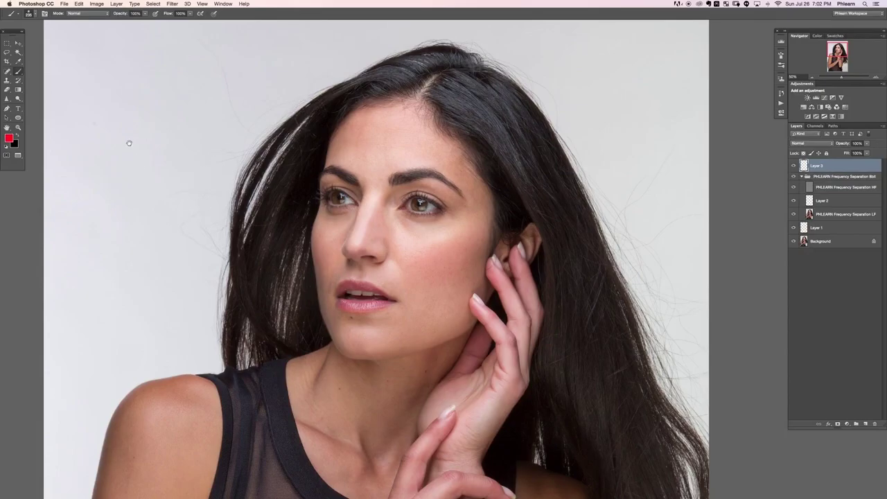
Scribble a red test stroke at 100% opacity over the backdrop beside the hair, and undo it.
drag(127, 143, 171, 161)
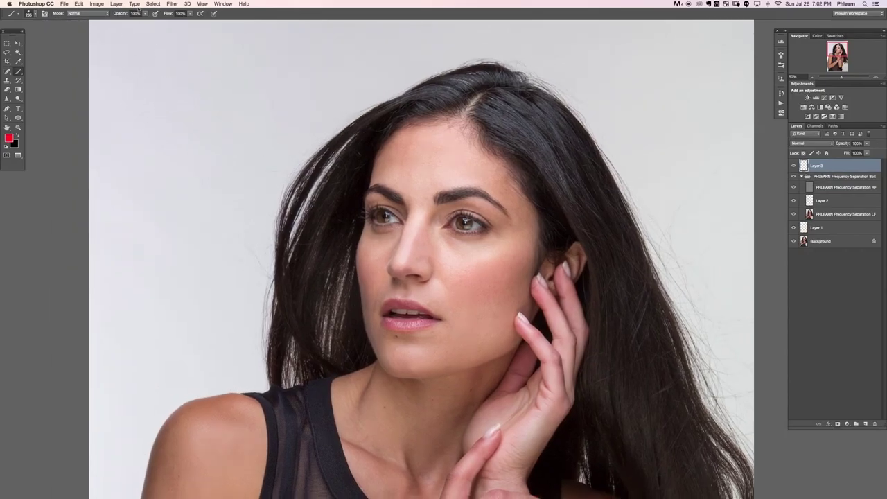
mouse_move(143, 99)
mouse_down()
mouse_move(201, 91)
mouse_move(144, 147)
mouse_move(163, 187)
mouse_move(169, 300)
mouse_move(242, 245)
mouse_move(235, 339)
mouse_up()
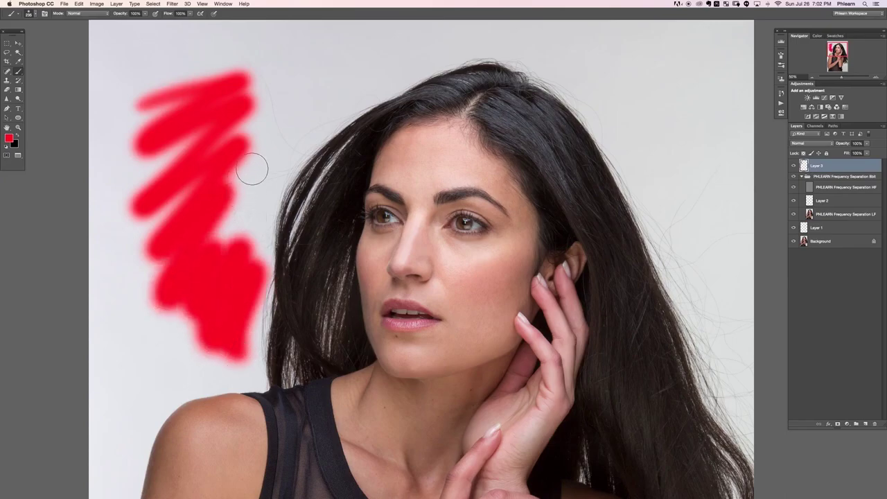
key(super+z)
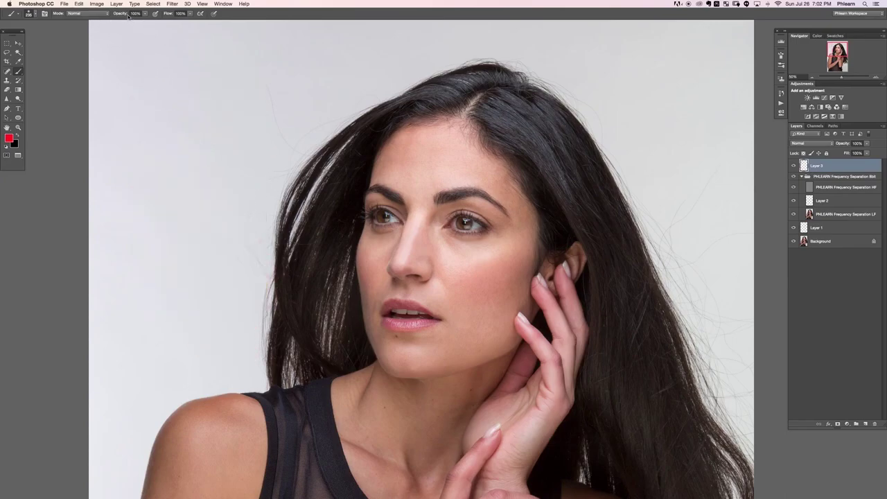
Set the brush opacity to 50% and paint overlapping red test strokes across the backdrop and the face.
key(5)
mouse_move(232, 100)
mouse_down()
mouse_move(139, 213)
mouse_move(234, 122)
mouse_move(185, 247)
mouse_move(217, 298)
mouse_move(357, 167)
mouse_move(433, 186)
mouse_move(467, 336)
mouse_move(174, 301)
mouse_move(243, 73)
mouse_move(168, 159)
mouse_move(162, 250)
mouse_up()
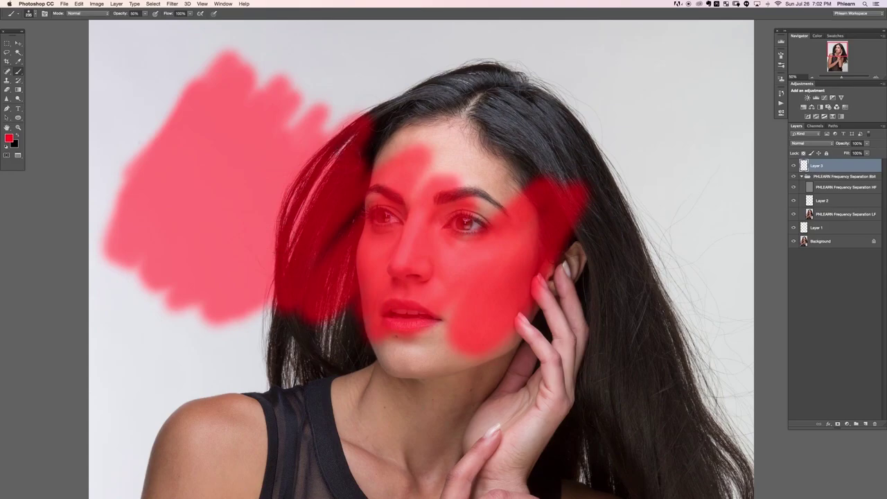
mouse_move(396, 181)
mouse_down()
mouse_move(436, 163)
mouse_move(482, 170)
mouse_up()
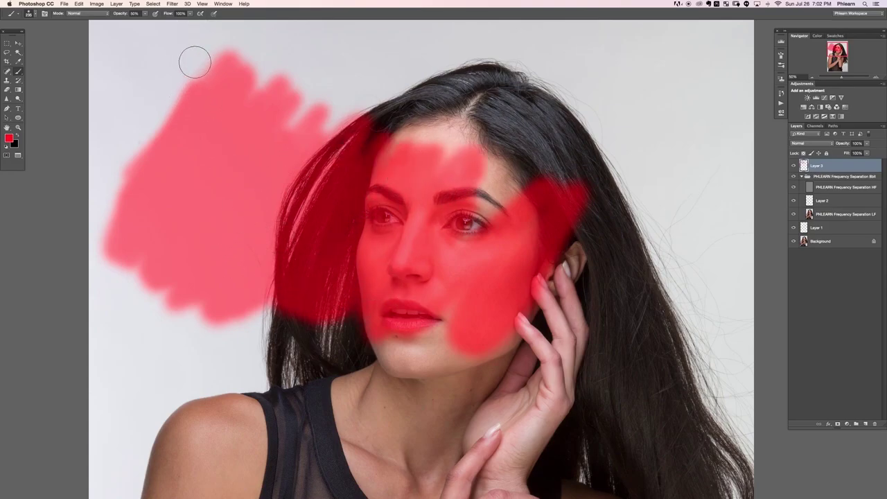
mouse_move(158, 99)
mouse_down()
mouse_move(119, 138)
mouse_move(284, 42)
mouse_move(231, 112)
mouse_move(243, 208)
mouse_move(208, 277)
mouse_move(235, 318)
mouse_move(170, 284)
mouse_move(132, 277)
mouse_move(111, 207)
mouse_move(139, 97)
mouse_move(155, 125)
mouse_move(132, 62)
mouse_move(173, 229)
mouse_move(263, 173)
mouse_move(400, 136)
mouse_move(457, 208)
mouse_move(499, 312)
mouse_move(499, 256)
mouse_move(416, 153)
mouse_move(277, 187)
mouse_up()
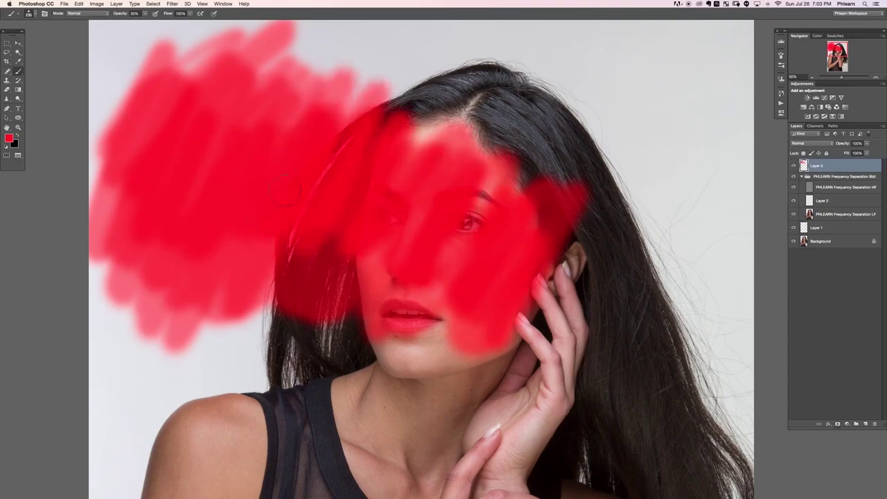
Clear the red strokes from the test layer, and remove two further 50% opacity trial strokes made on the backdrop.
key(super+a)
mouse_move(168, 164)
mouse_down()
mouse_move(225, 117)
mouse_move(189, 212)
mouse_move(196, 239)
mouse_move(230, 172)
mouse_up()
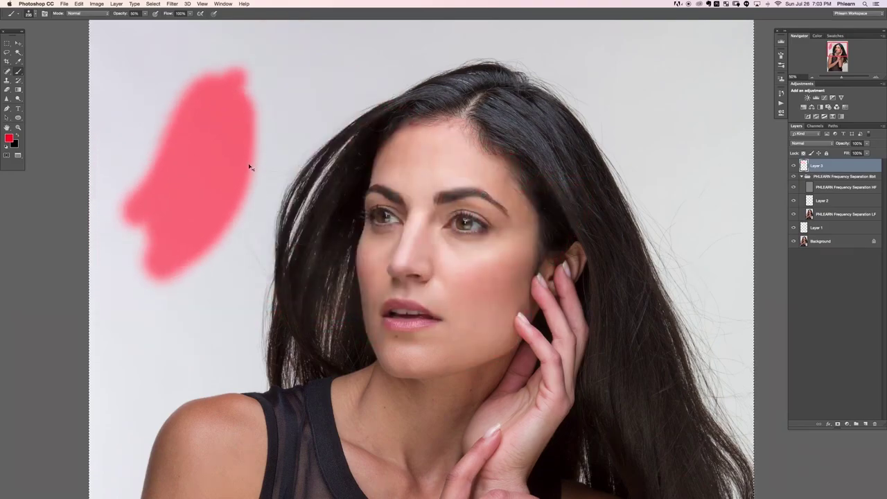
key(super+a)
key(BackSpace)
key(super+d)
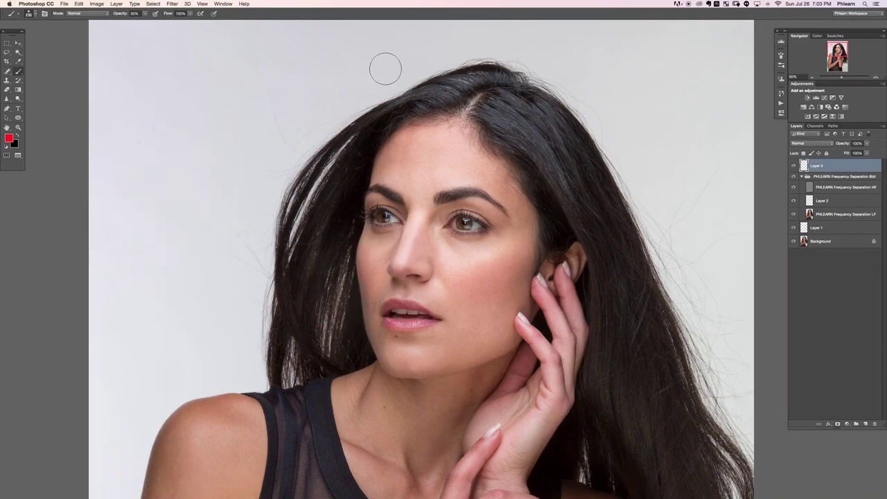
mouse_move(206, 131)
mouse_down()
mouse_move(174, 186)
mouse_move(201, 174)
mouse_move(215, 116)
mouse_move(183, 169)
mouse_move(195, 191)
mouse_move(215, 128)
mouse_move(209, 111)
mouse_move(171, 202)
mouse_move(227, 79)
mouse_move(204, 150)
mouse_up()
key(super+z)
Set the brush to 100% opacity and 10% flow, try it with soft red strokes over backdrop and face, and undo them.
key(0)
key(shift+1)
drag(157, 158, 173, 158)
mouse_move(115, 202)
mouse_down()
mouse_move(173, 142)
mouse_move(263, 77)
mouse_move(204, 130)
mouse_move(133, 257)
mouse_move(246, 89)
mouse_move(142, 258)
mouse_move(283, 91)
mouse_move(275, 74)
mouse_move(275, 86)
mouse_move(277, 77)
mouse_move(225, 98)
mouse_move(147, 200)
mouse_move(135, 194)
mouse_move(191, 39)
mouse_move(156, 41)
mouse_move(112, 104)
mouse_move(237, 190)
mouse_move(253, 216)
mouse_move(335, 157)
mouse_move(351, 112)
mouse_move(385, 185)
mouse_move(415, 196)
mouse_move(432, 247)
mouse_move(490, 270)
mouse_move(518, 223)
mouse_move(507, 186)
mouse_move(484, 176)
mouse_move(436, 232)
mouse_move(464, 249)
mouse_move(489, 195)
mouse_move(447, 244)
mouse_move(473, 238)
mouse_move(472, 197)
mouse_move(443, 235)
mouse_move(464, 249)
mouse_move(487, 195)
mouse_move(463, 186)
mouse_move(423, 235)
mouse_up()
mouse_move(256, 236)
mouse_down()
mouse_move(287, 142)
mouse_move(198, 263)
mouse_move(273, 143)
mouse_move(231, 154)
mouse_move(180, 201)
mouse_move(194, 89)
mouse_move(109, 148)
mouse_move(249, 119)
mouse_move(220, 297)
mouse_move(174, 346)
mouse_move(155, 349)
mouse_move(273, 274)
mouse_up()
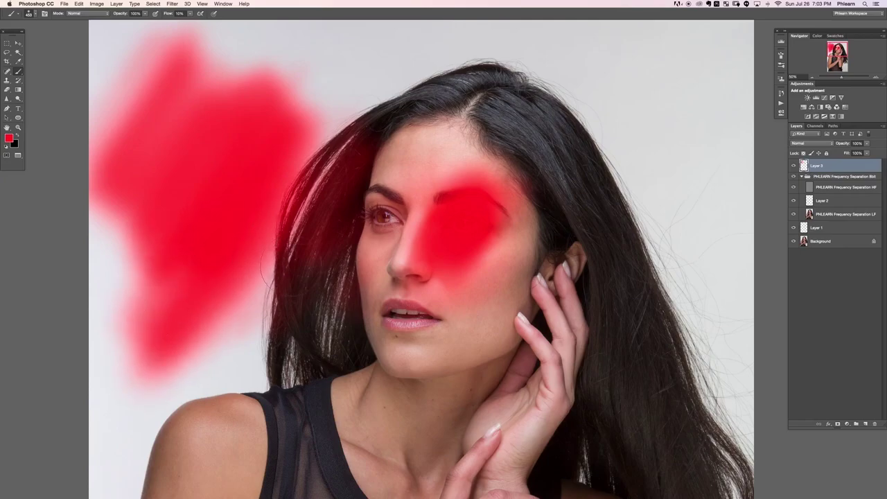
key(super+z)
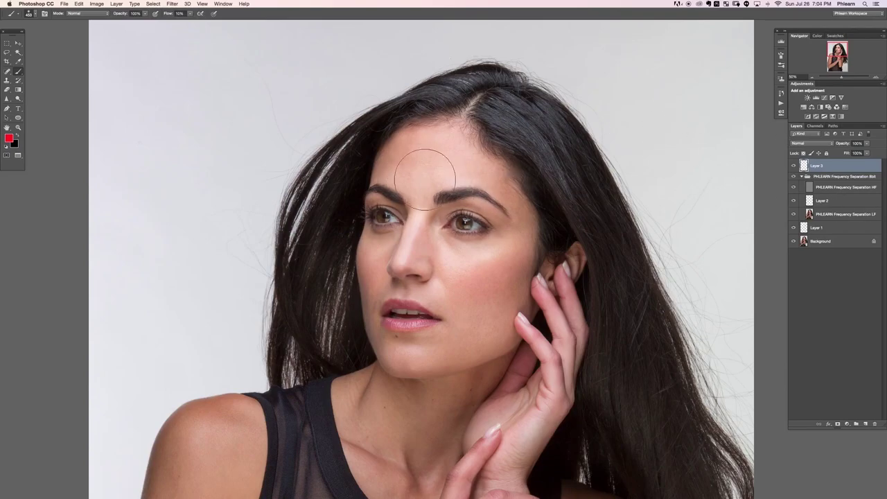
Choose the 400 px retouch brush preset.
scroll(408, 167, down, 2)
scroll(409, 166, right, 2)
right_click(399, 167)
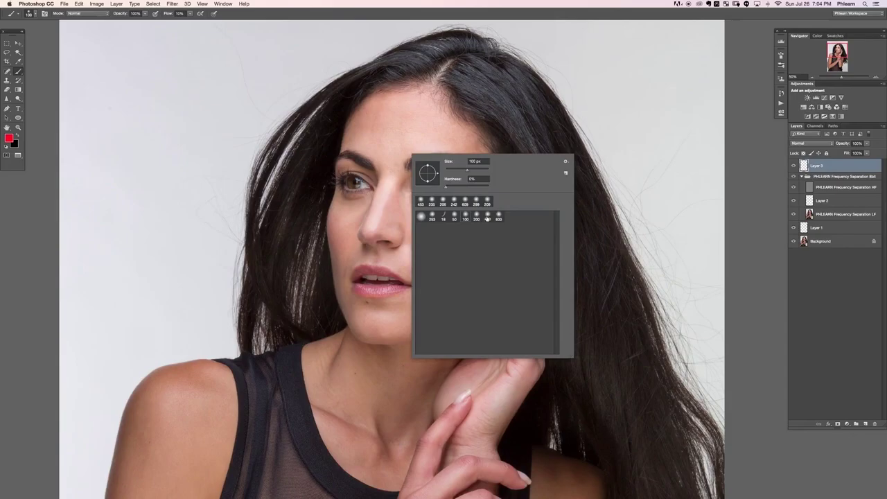
click(488, 218)
Delete the top test layer and the extra paint layer inside the frequency separation group.
drag(409, 237, 372, 246)
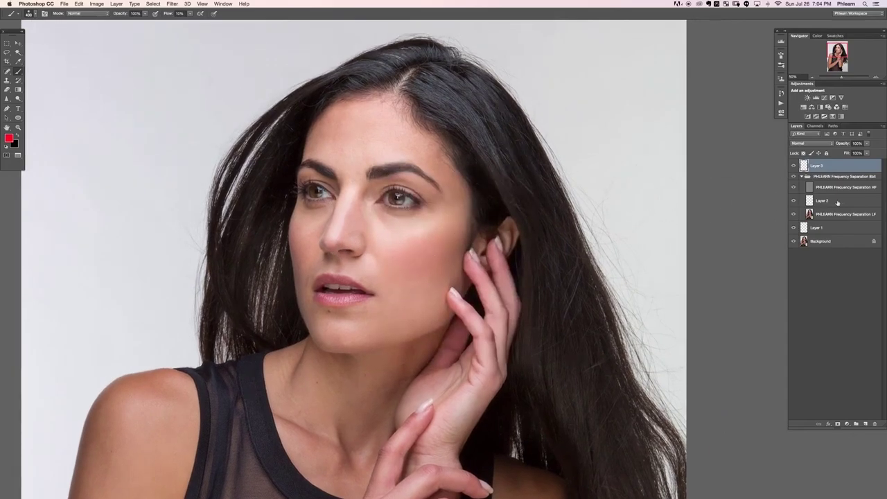
key(BackSpace)
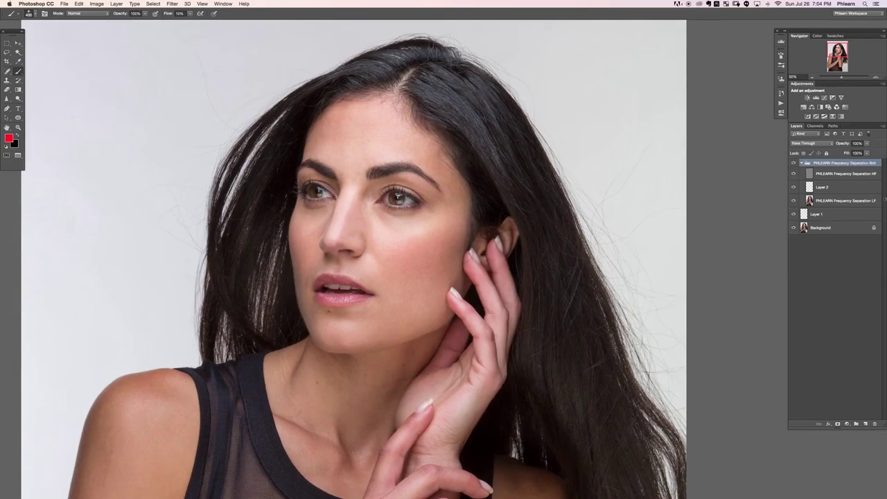
click(842, 190)
click(794, 188)
click(793, 188)
key(BackSpace)
Check the low-frequency layer with the high-frequency layer temporarily hidden, and add a new layer between the two.
click(793, 175)
click(794, 188)
click(794, 189)
click(794, 189)
click(794, 187)
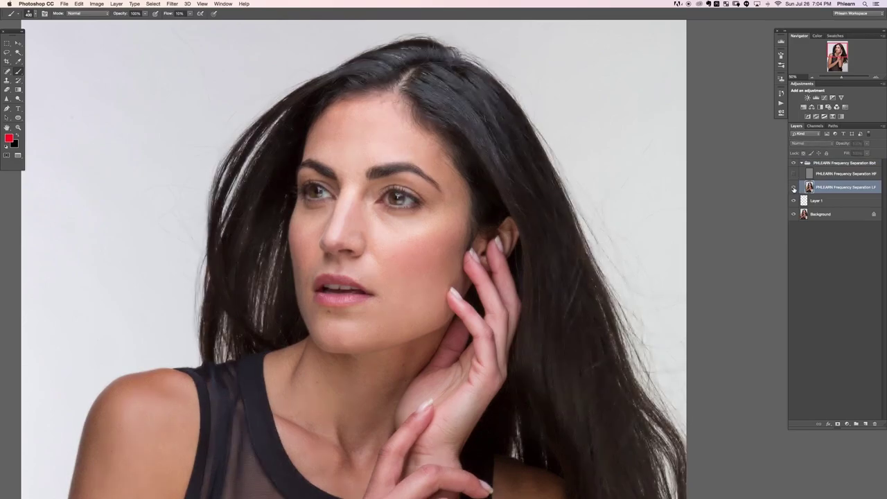
click(794, 174)
key(super+alt+shift+n)
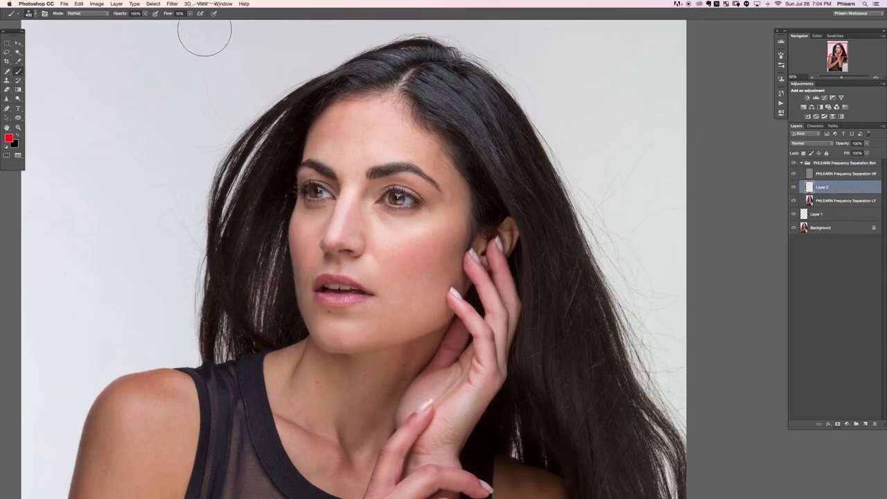
Examine the cheek's skin tones up close and compare them with the forehead and the whole face.
drag(417, 245, 408, 243)
key(super+plus)
key(super+plus)
key(super+plus)
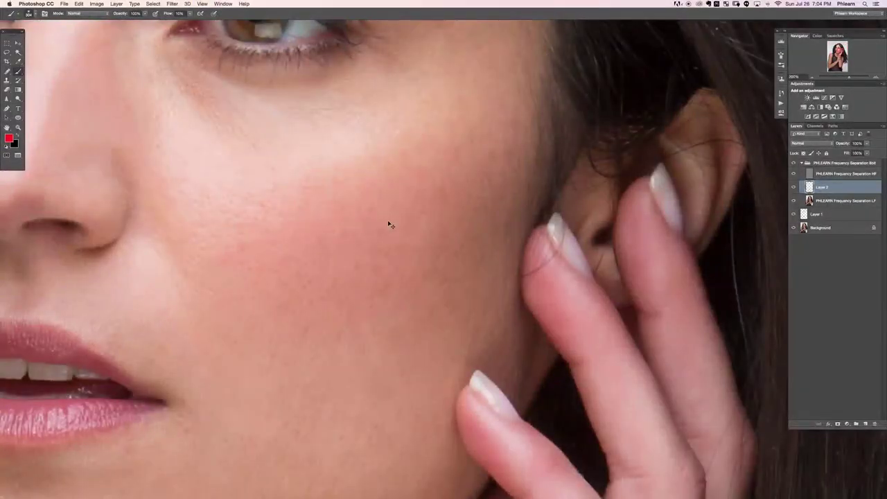
scroll(390, 225, down, 3)
scroll(390, 225, up, 3)
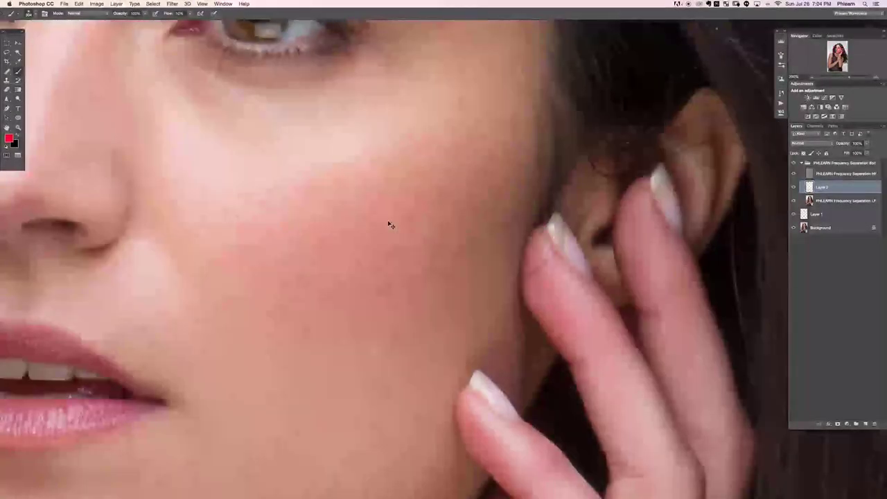
scroll(390, 225, down, 5)
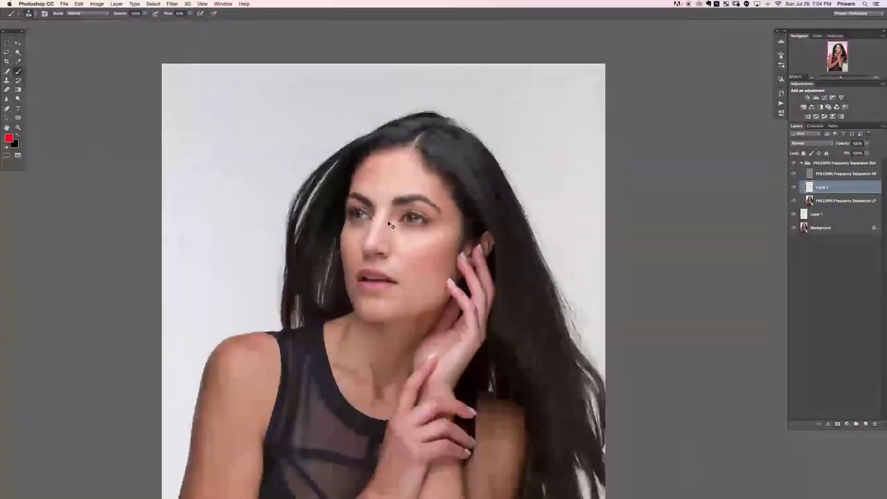
drag(450, 192, 416, 159)
drag(390, 223, 404, 223)
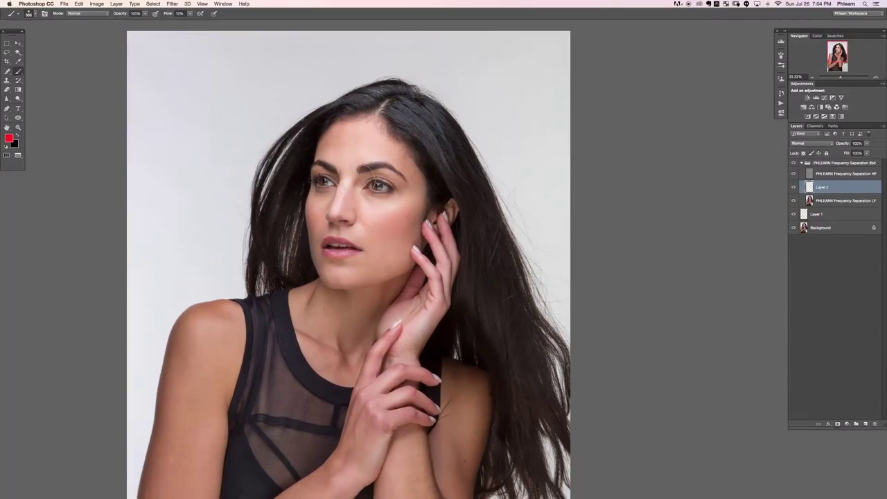
drag(362, 146, 352, 146)
drag(409, 231, 388, 223)
Reduce the brush size and begin smoothing the near cheek on the new layer with skin tones sampled around it.
right_click(377, 205)
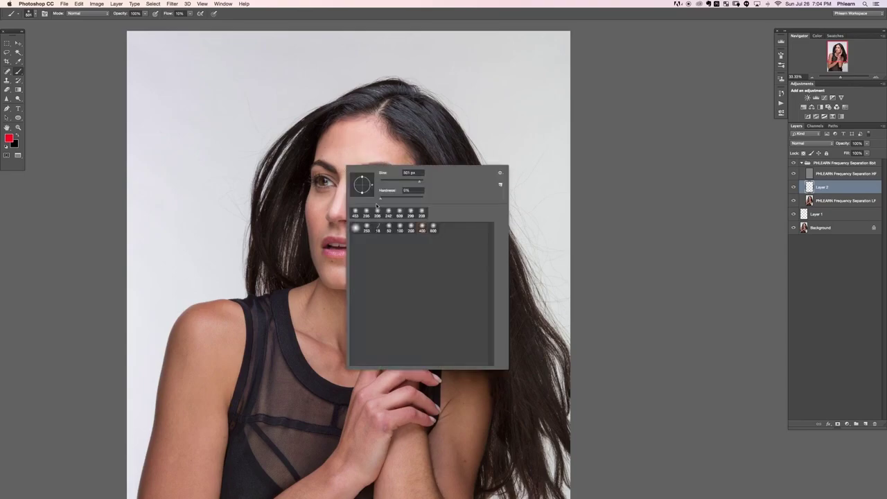
drag(312, 228, 316, 228)
drag(405, 225, 392, 225)
alt+click(407, 220)
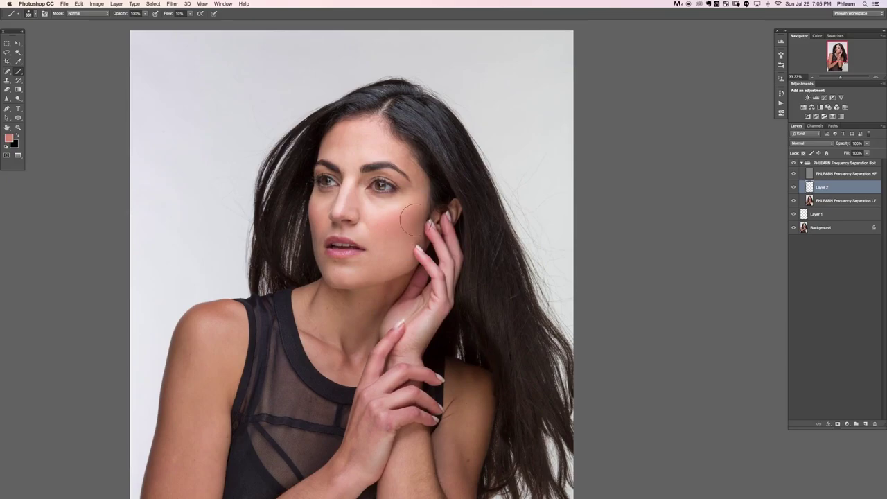
alt+click(394, 247)
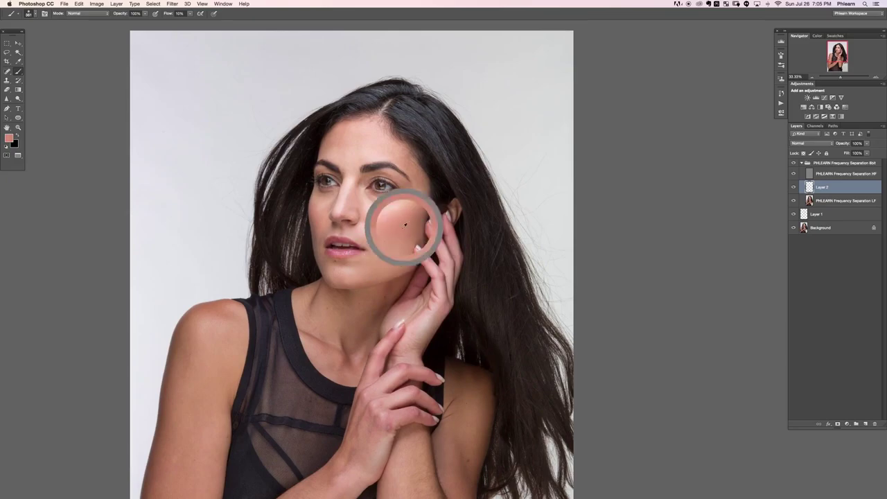
alt+click(386, 225)
alt+click(382, 212)
alt+click(391, 224)
alt+click(397, 207)
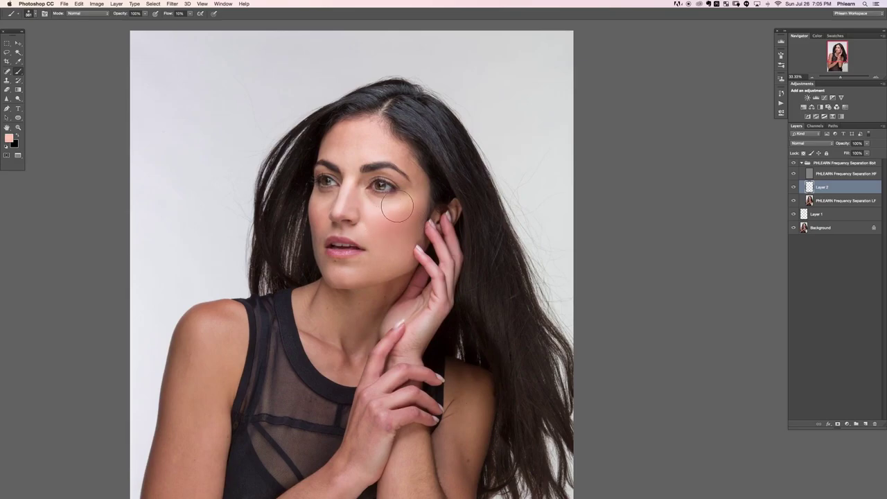
Blend the near cheek's highlight and redness down to the jaw with freshly sampled skin tones.
alt+click(392, 212)
alt+click(410, 203)
alt+click(395, 215)
alt+click(400, 225)
alt+click(387, 220)
alt+click(389, 261)
Use a smaller brush to even out the skin beside the nose, under the near eye and towards the temple.
mouse_move(383, 262)
mouse_down()
mouse_move(374, 258)
mouse_move(392, 257)
mouse_move(399, 223)
mouse_move(370, 201)
mouse_move(374, 209)
mouse_up()
alt+click(379, 199)
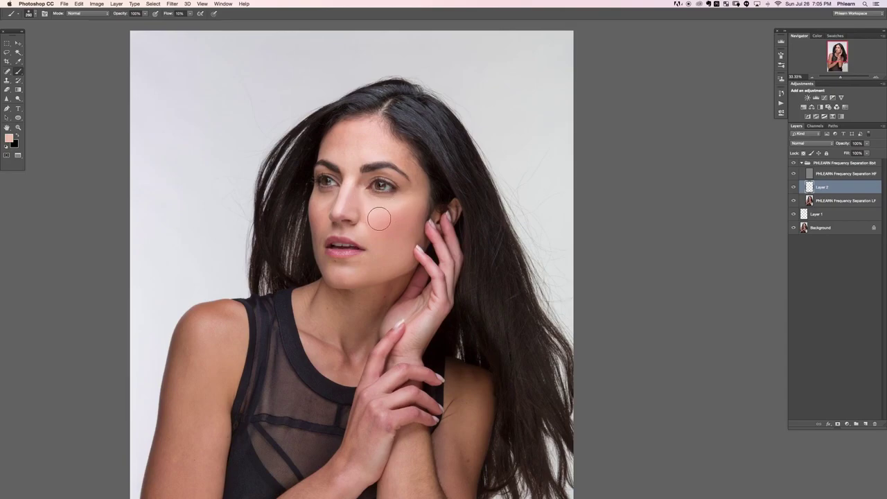
alt+click(419, 195)
alt+click(392, 208)
Smooth the forehead's light and dark patches with sampled forehead tones.
alt+click(388, 160)
drag(386, 158, 375, 132)
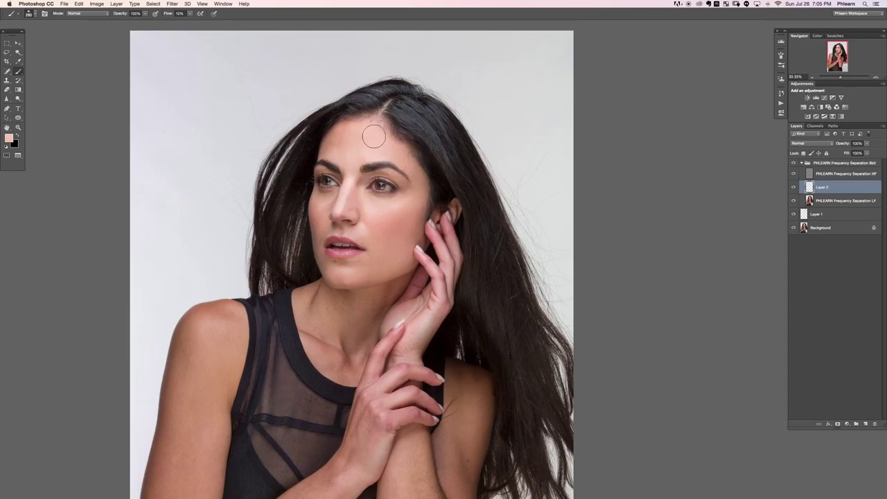
alt+click(354, 154)
alt+click(374, 144)
alt+click(340, 138)
alt+click(354, 143)
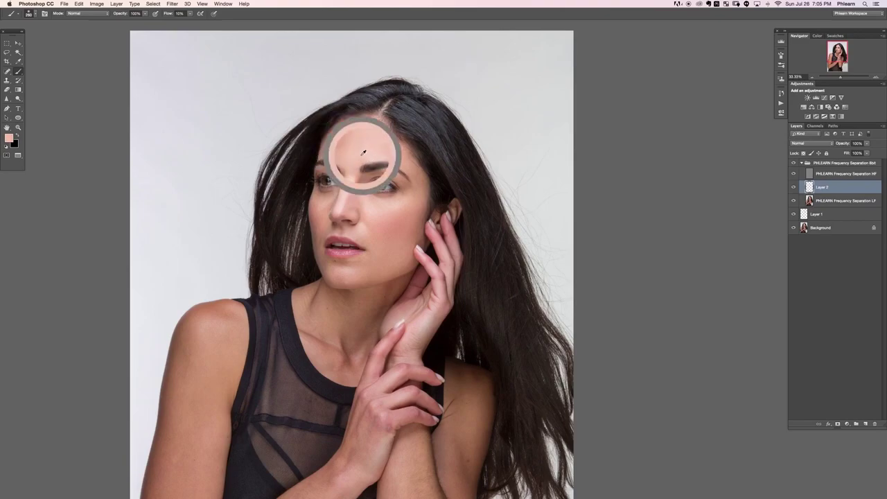
Even out the skin between the eyebrows and along the nose bridge with a smaller brush and sampled tones.
alt+click(366, 161)
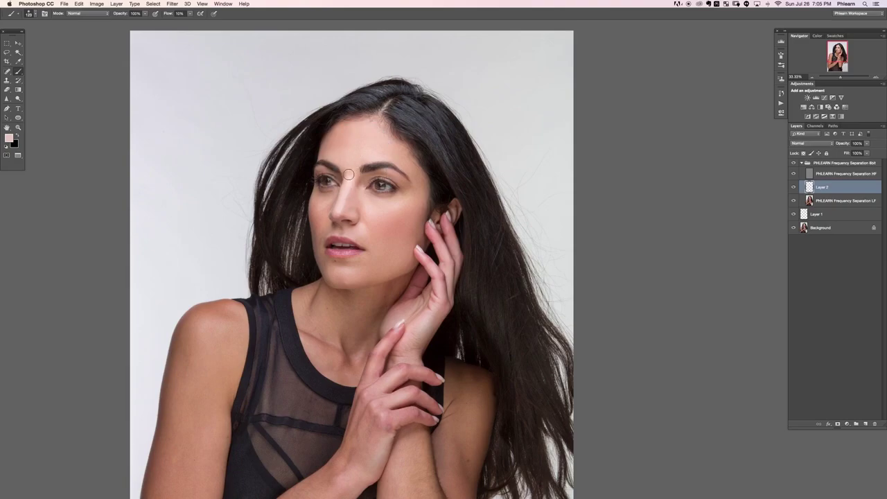
alt+click(350, 167)
alt+click(356, 192)
alt+click(357, 187)
alt+click(371, 178)
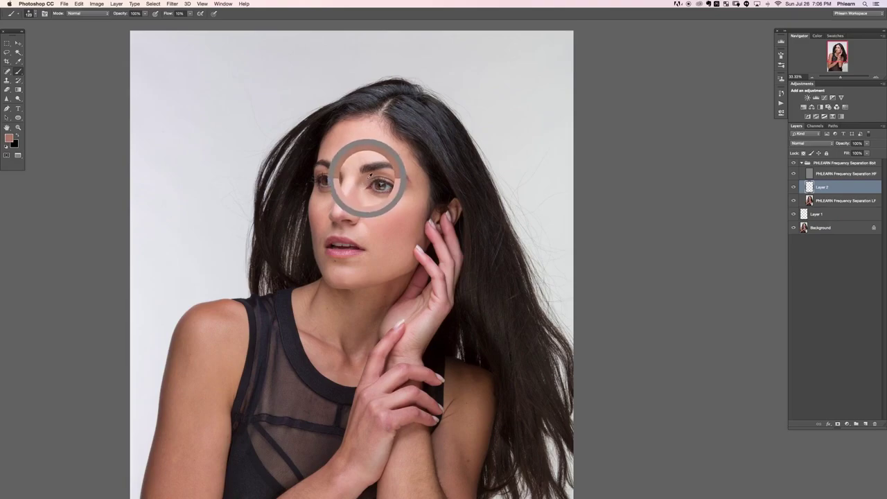
alt+click(366, 189)
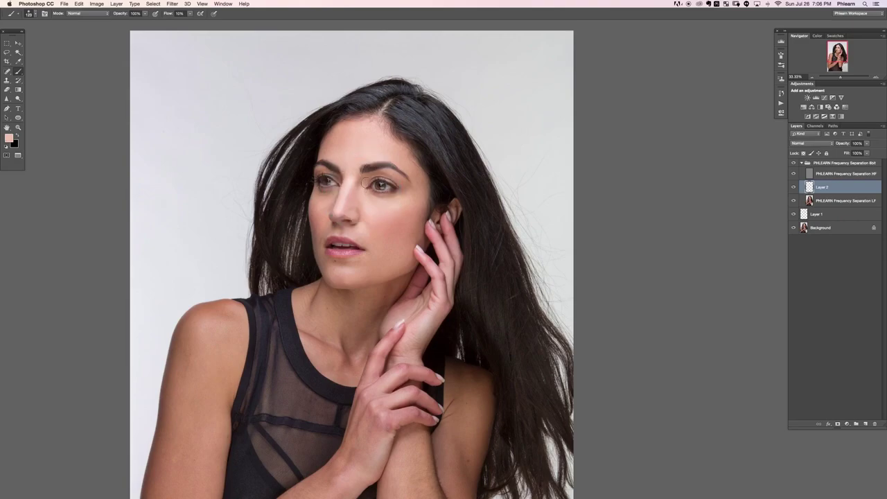
Paint sampled skin tones over the near eye's upper lid area beneath the eyebrow.
alt+click(365, 178)
alt+click(386, 170)
drag(395, 176, 386, 176)
alt+click(387, 174)
alt+click(405, 175)
alt+click(402, 176)
Blend the skin at the outer corner of the near eye with tones sampled beside it.
alt+click(408, 193)
alt+click(400, 196)
alt+click(408, 194)
alt+click(411, 188)
alt+click(400, 183)
Smooth the inner corner of the near eye, the side of the nose and the under-eye area with sampled tones.
alt+click(361, 183)
alt+click(363, 194)
alt+click(356, 191)
alt+click(380, 198)
alt+click(383, 196)
Smooth the forehead above the far eyebrow and the far cheek with sampled skin tones.
alt+click(323, 169)
click(334, 151)
drag(334, 152, 327, 158)
alt+click(330, 200)
alt+click(329, 199)
alt+click(325, 212)
Refine the near cheek, outer eye area and nose side with sampled skin tones while viewing the whole face.
alt+click(377, 209)
key(super+minus)
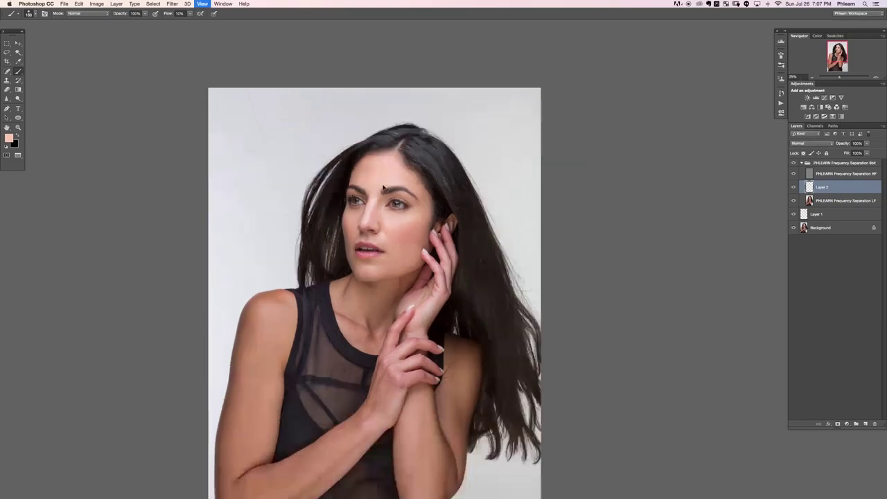
drag(383, 217, 373, 199)
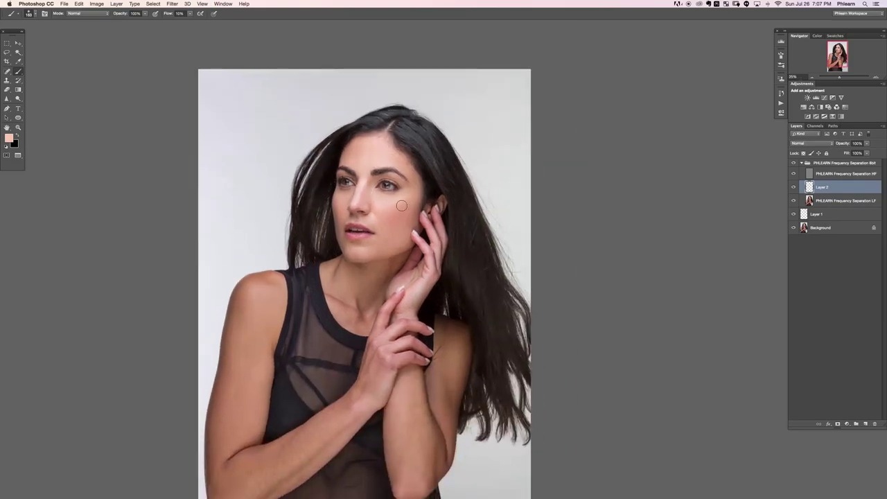
key(e)
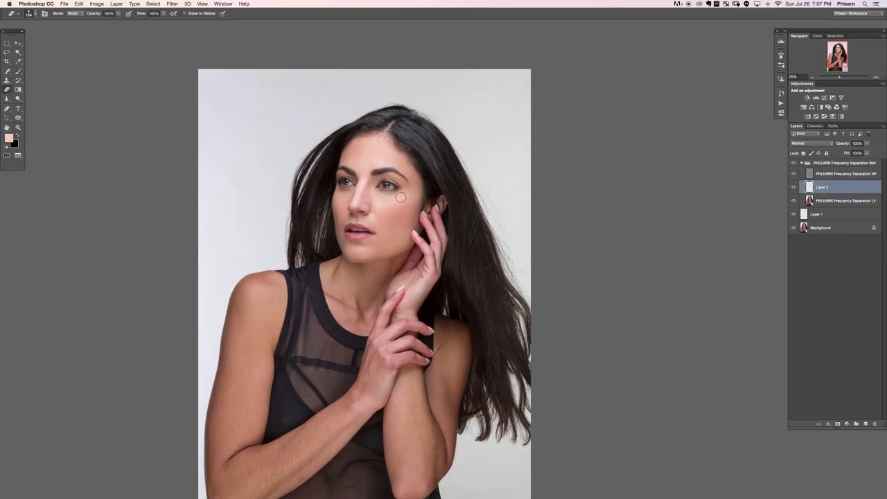
key(b)
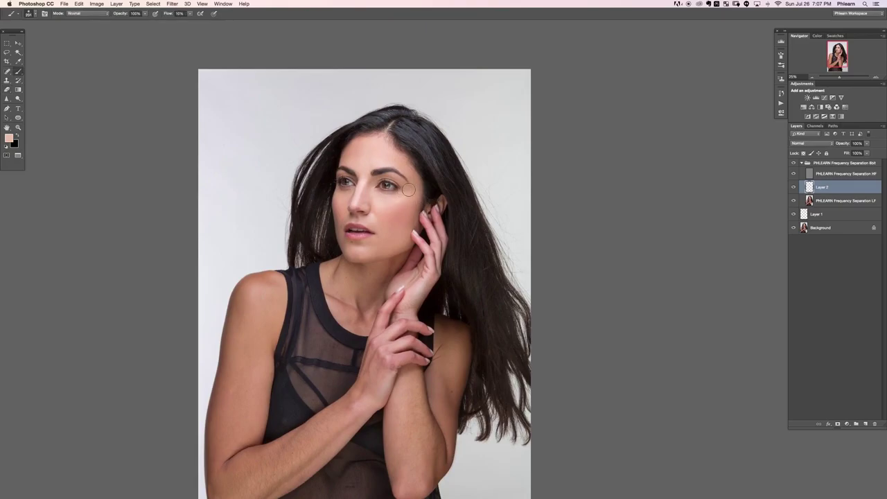
alt+click(409, 200)
drag(392, 204, 403, 203)
alt+click(403, 200)
alt+click(402, 217)
alt+click(414, 188)
alt+click(376, 201)
alt+click(374, 201)
Resize the brush and blend the far cheek, the area between the eyebrows and the forehead with sampled tones.
alt+click(341, 211)
drag(340, 215, 343, 215)
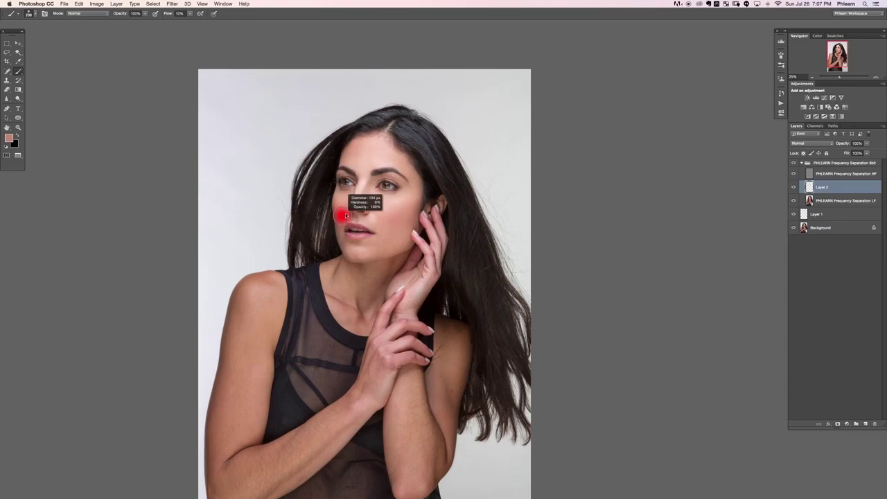
alt+click(361, 171)
drag(360, 171, 363, 171)
alt+click(362, 175)
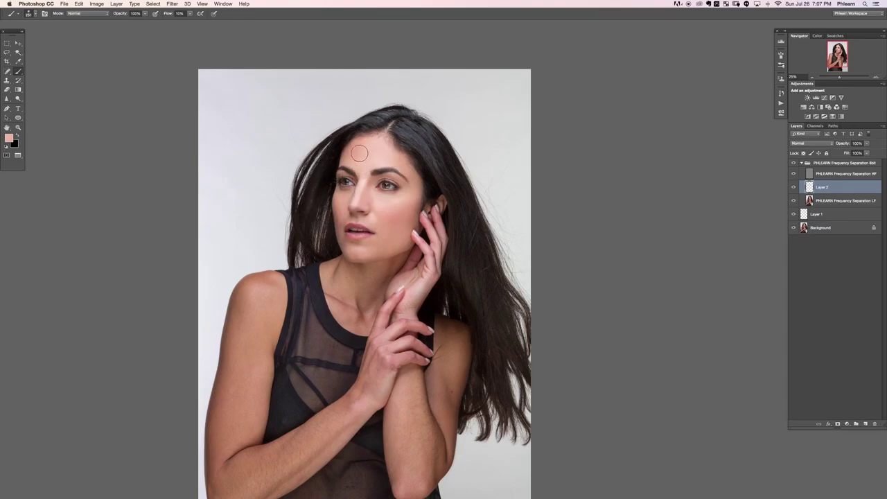
alt+click(373, 162)
Even out the near cheek, lower cheek and chin with resized brushes and sampled skin tones.
mouse_move(375, 204)
mouse_down()
mouse_move(373, 216)
mouse_move(370, 203)
mouse_move(378, 204)
mouse_up()
alt+click(380, 213)
alt+click(407, 199)
alt+click(395, 234)
alt+click(370, 243)
drag(365, 262, 358, 262)
alt+click(349, 253)
Smooth the far cheek's edge beside the mouth and the skin above the upper lip with sampled tones.
key(super+plus)
mouse_move(319, 221)
mouse_down()
mouse_move(333, 219)
mouse_move(320, 212)
mouse_up()
alt+click(319, 210)
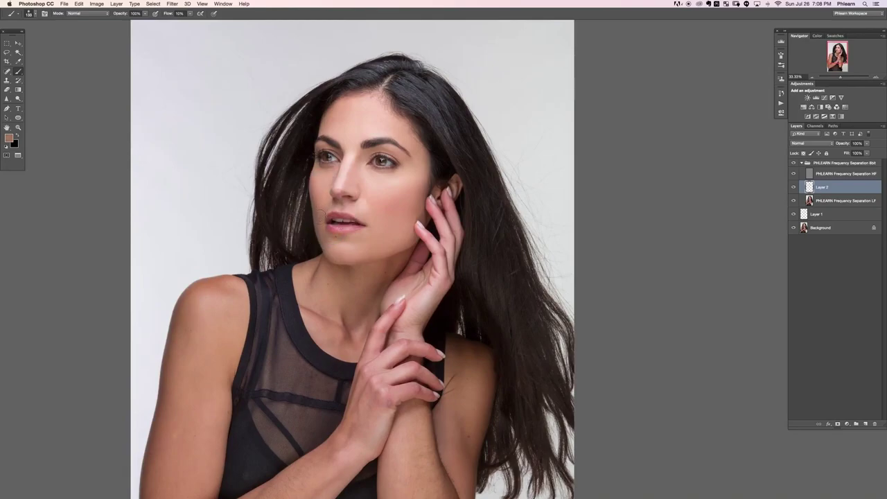
alt+click(321, 208)
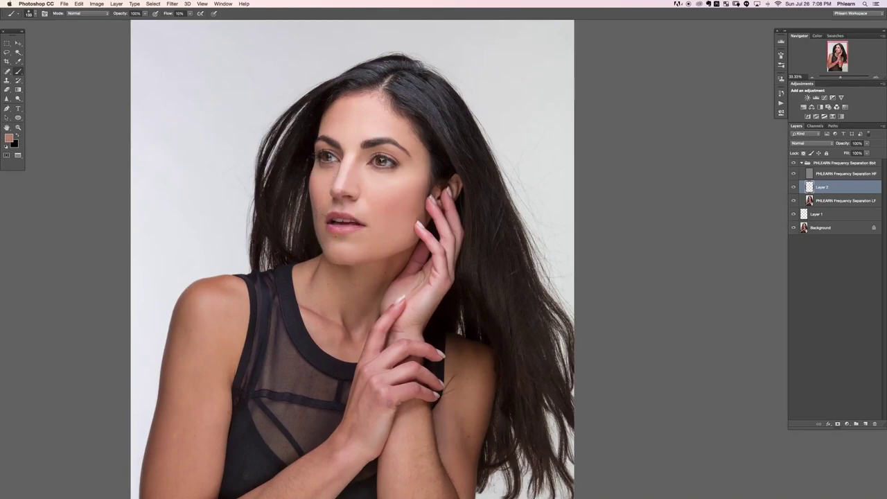
alt+click(338, 202)
alt+click(326, 198)
alt+click(324, 200)
Blend the skin from the side of the nose down to the near corner of the mouth with sampled tones.
alt+click(359, 181)
alt+click(366, 181)
alt+click(368, 201)
drag(376, 219, 386, 218)
Add a new layer above the paint layer and blend the near cheek on it with sampled skin tones.
key(super+shift+alt+n)
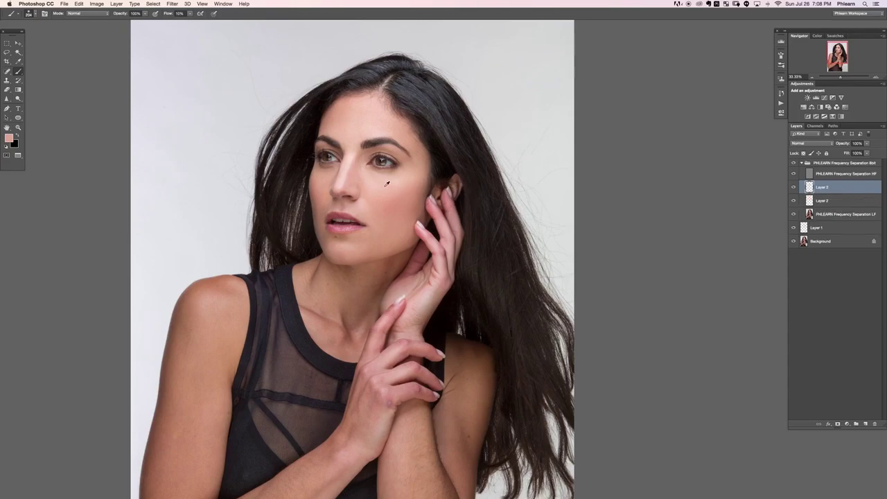
alt+click(380, 179)
alt+click(402, 201)
alt+click(424, 190)
Compare the cheek with the new paint layer hidden and shown, and try merging it into the paint layer below.
click(793, 188)
click(794, 188)
click(793, 188)
click(793, 188)
key(super+e)
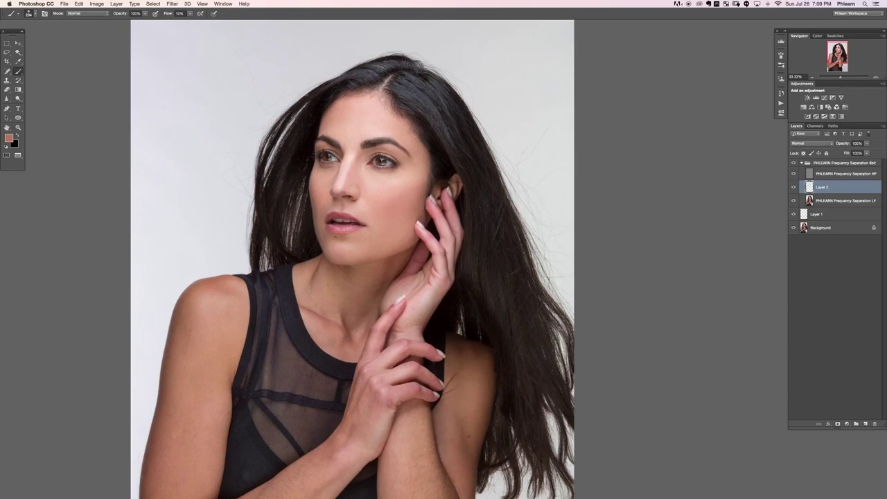
key(super+z)
Smooth the near jaw and the lower cheek beside the mouth with sampled skin tones.
alt+click(375, 245)
alt+click(397, 245)
alt+click(384, 238)
alt+click(372, 229)
drag(370, 228, 372, 235)
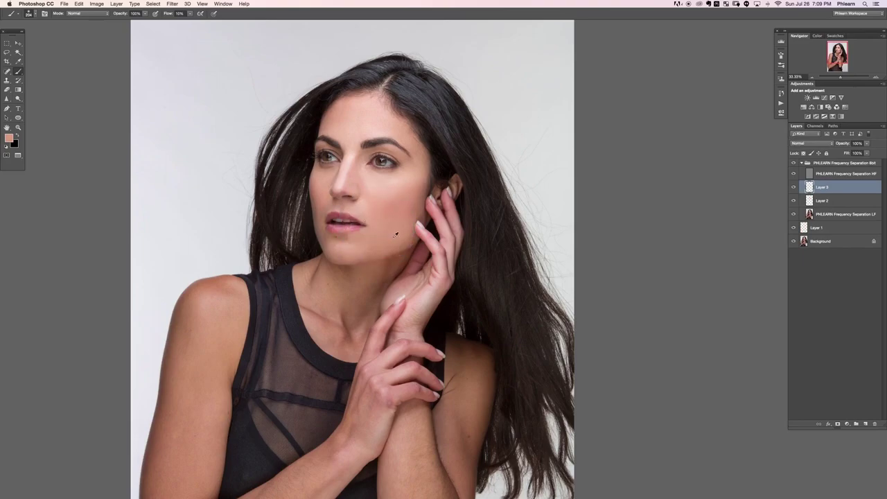
Use a smaller brush to blend the skin under the near eye and along the nose with sampled tones.
ctrl+alt+drag(324, 211, 313, 211)
drag(383, 263, 393, 252)
alt+click(396, 171)
drag(403, 164, 398, 168)
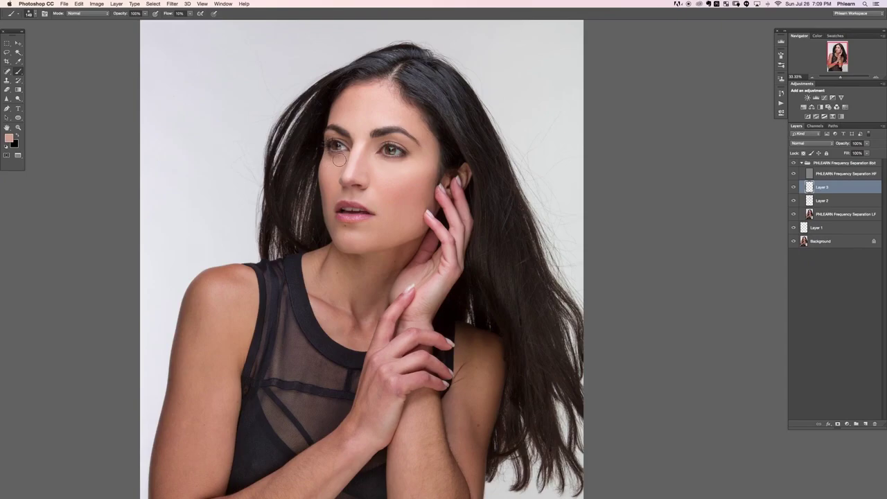
alt+click(377, 159)
alt+click(369, 152)
alt+click(373, 155)
Merge the two skin-smoothing paint layers inside the frequency separation group.
shift+click(829, 201)
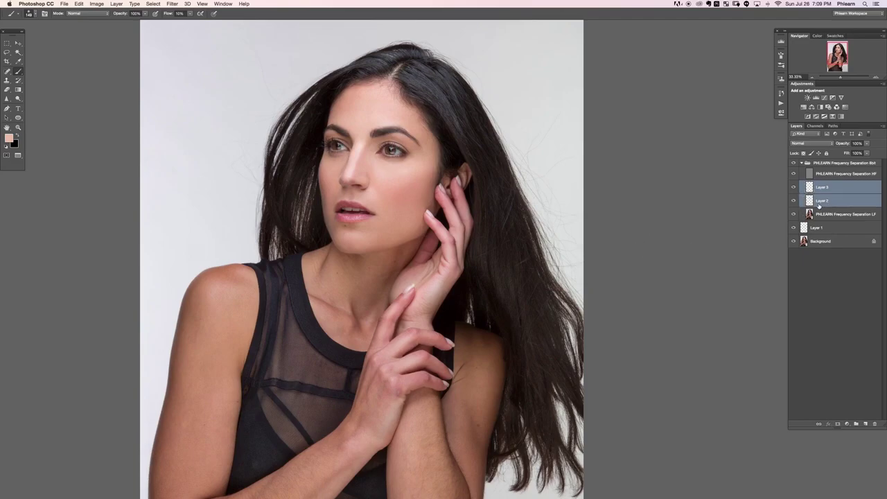
key(super+e)
Compare the face before and after the skin smoothing by repeatedly hiding and showing the merged paint layer.
key(super+comma)
key(super+comma)
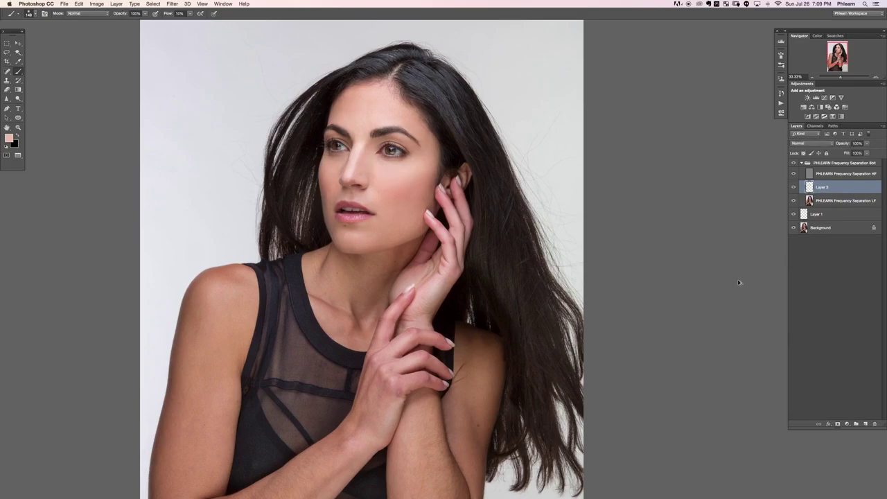
key(super+comma)
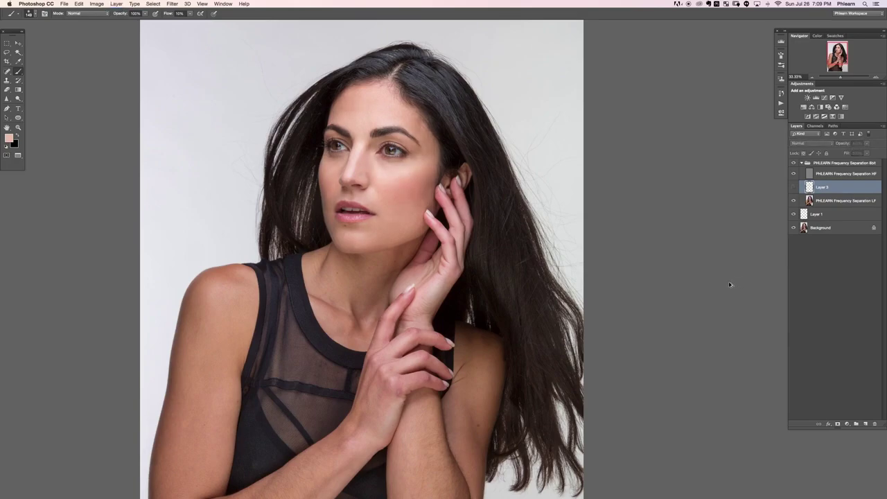
key(super+comma)
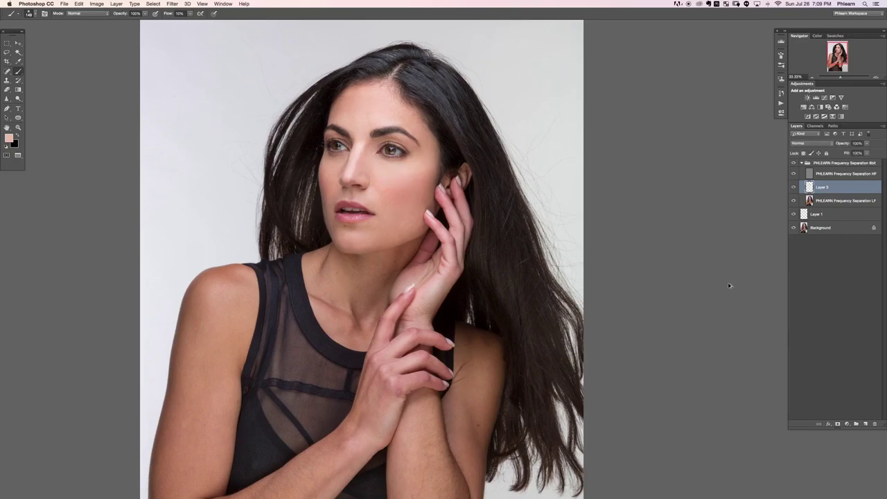
key(super+comma)
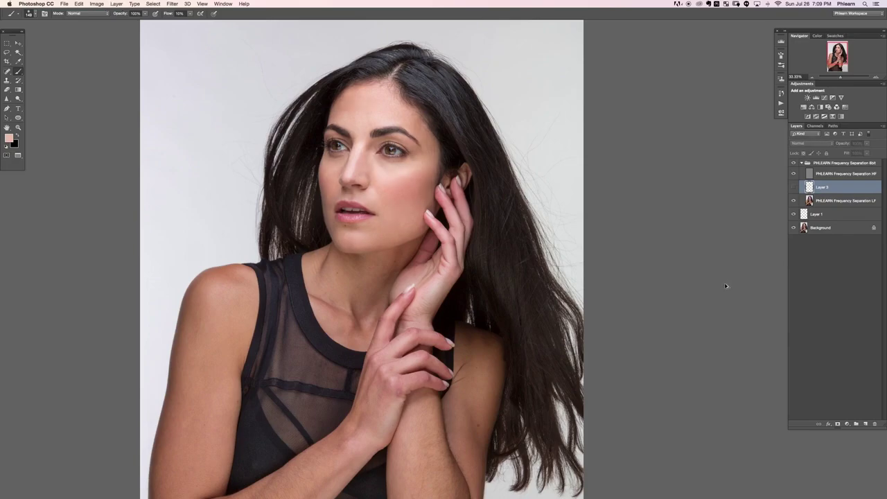
key(super+comma)
key(super+comma)
key(super+comma)
key(super+comma)
key(super+comma)
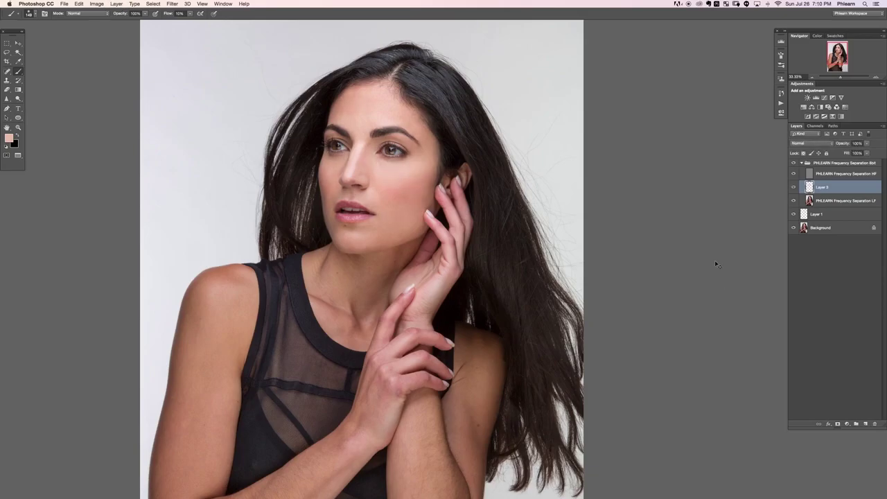
Examine the face at 100% with the high-frequency texture layer hidden and shown.
key(super+equal)
key(super+equal)
key(super+equal)
scroll(715, 262, up, 10)
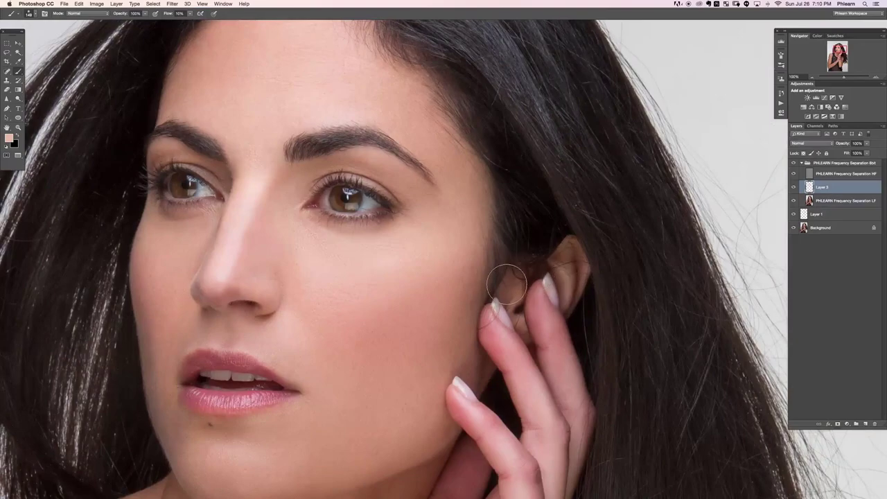
click(793, 173)
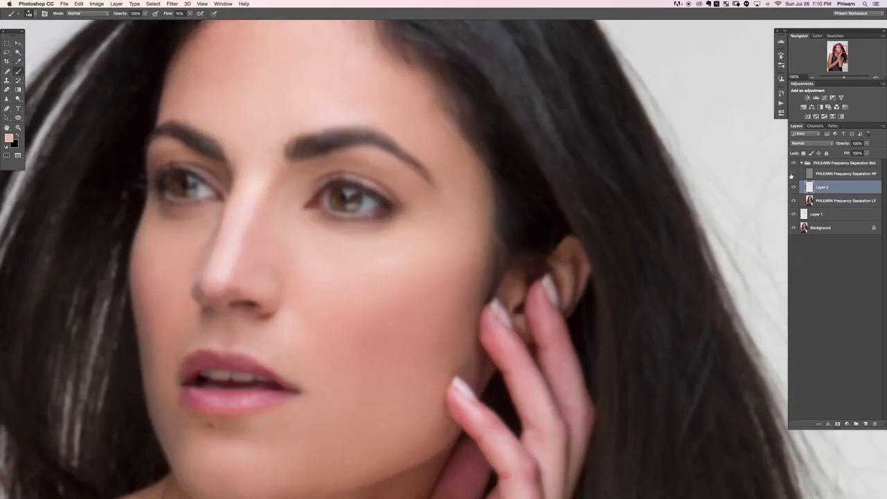
click(794, 174)
click(793, 174)
click(793, 174)
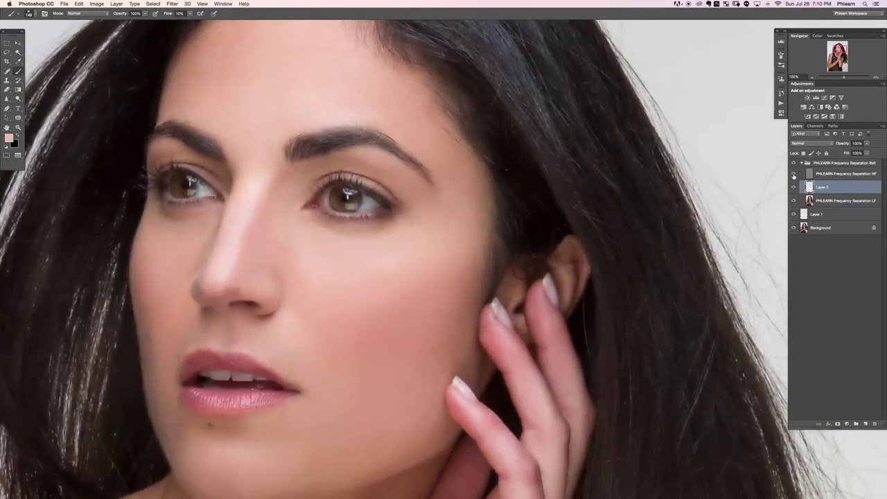
click(793, 173)
click(794, 174)
Examine the skin close up with the merged paint layer hidden and shown.
click(793, 187)
click(794, 187)
click(793, 187)
click(793, 187)
click(793, 187)
click(793, 188)
click(793, 187)
click(793, 187)
Try evening out the cheek and under-eye area with sampled skin colours on a new layer above the merged paint layer.
key(super+minus)
key(super+minus)
key(super+minus)
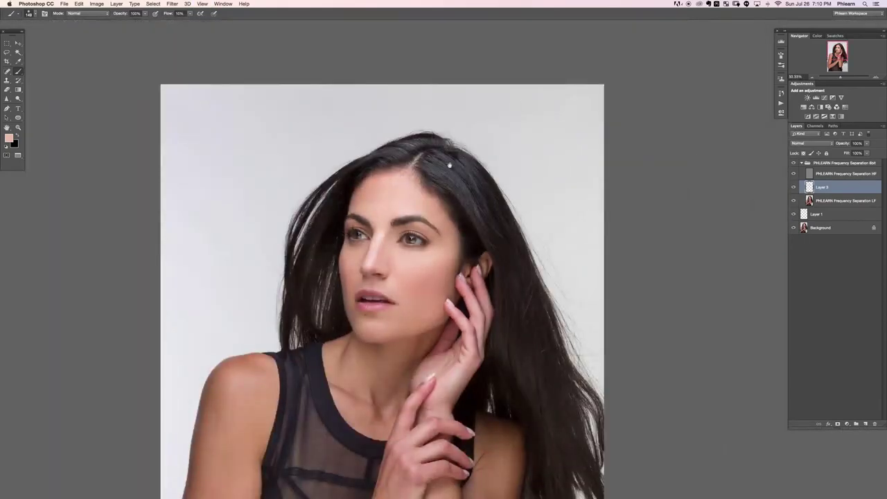
scroll(467, 135, down, 3)
key(super+alt+shift+n)
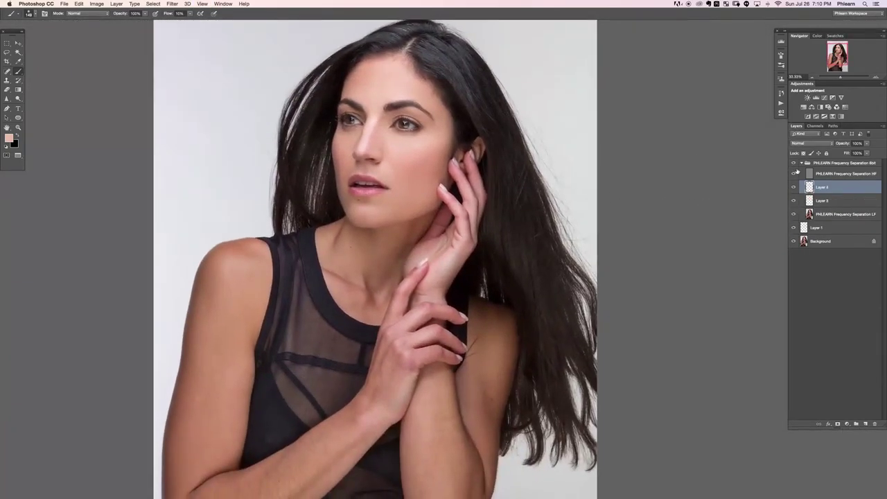
key(super+minus)
drag(406, 189, 419, 174)
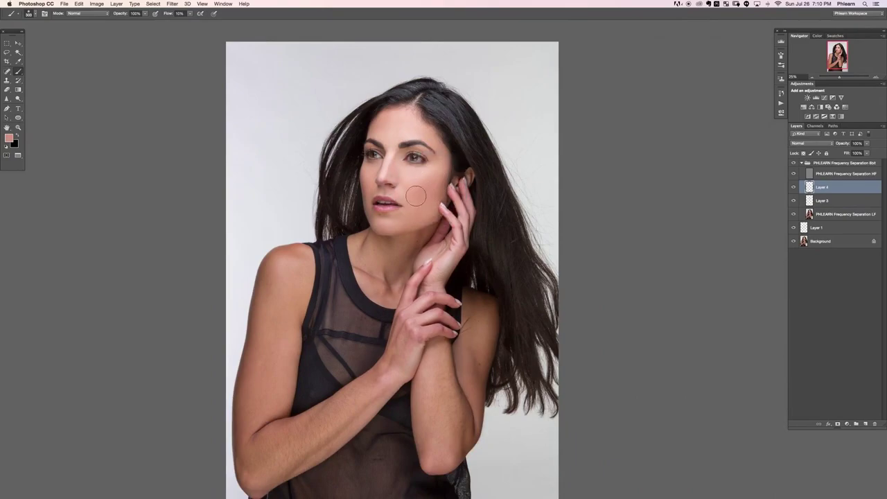
alt+click(419, 181)
alt+click(426, 190)
alt+click(428, 168)
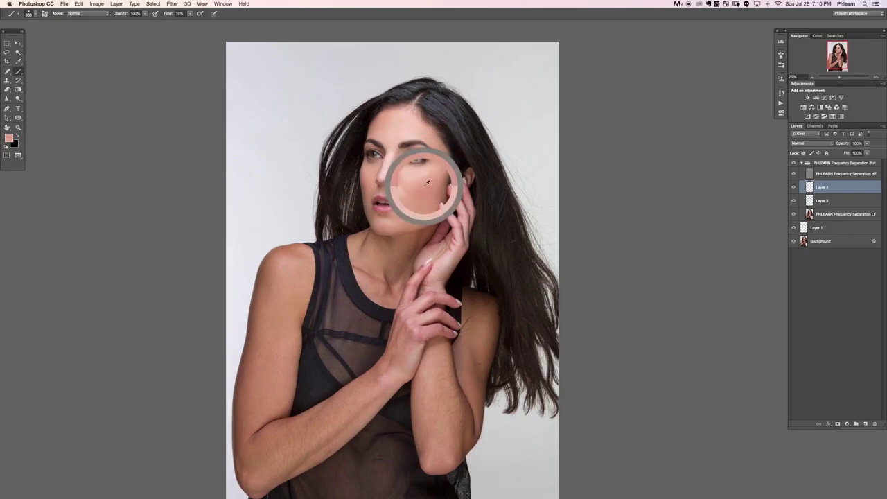
alt+click(441, 183)
alt+click(450, 180)
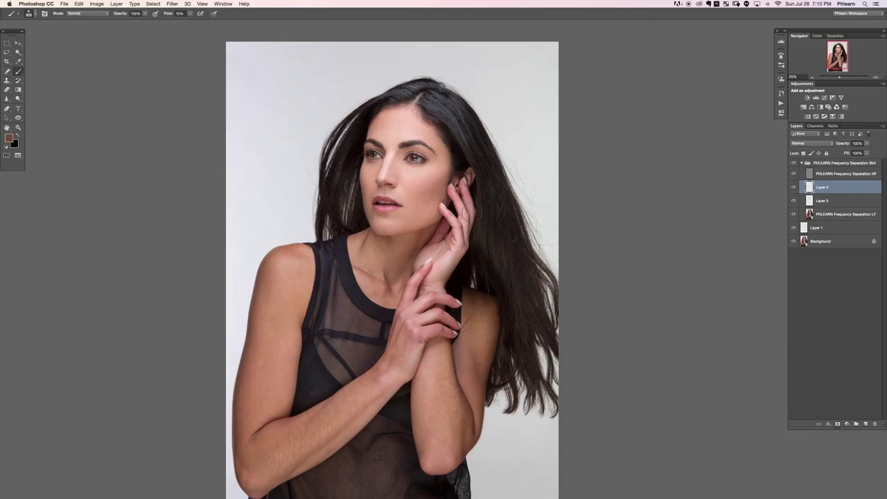
alt+click(428, 210)
alt+click(430, 174)
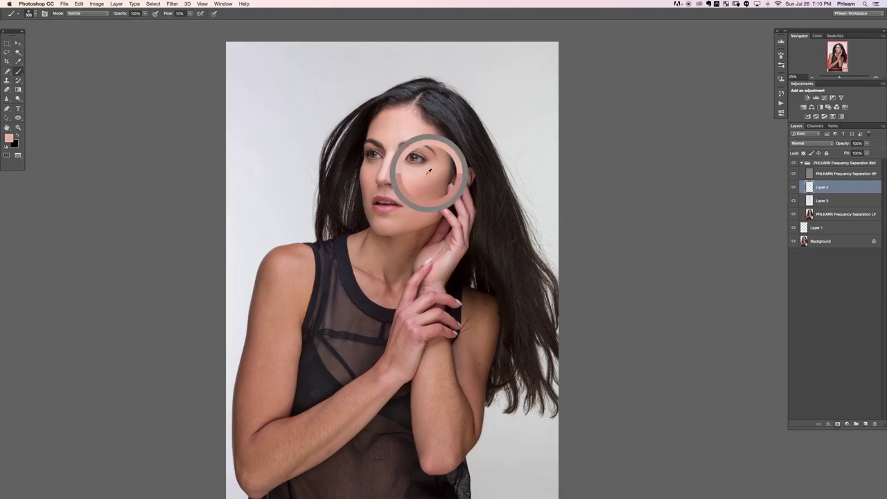
alt+click(399, 172)
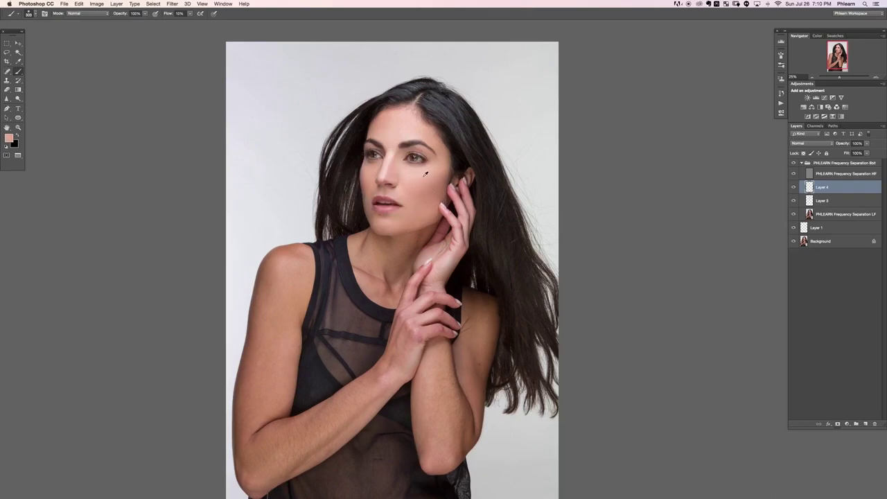
Compare the cheek with the new paint layer hidden and shown, and delete that layer.
click(793, 187)
click(793, 187)
click(794, 188)
key(Delete)
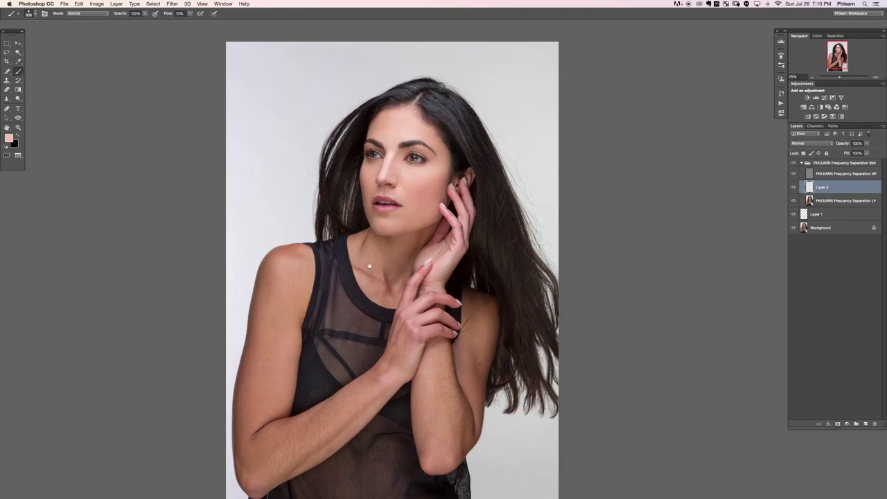
Set the brush flow to 20% and smooth the upper arm nearest the camera with sampled skin colours on the merged paint layer.
scroll(434, 209, down, 4)
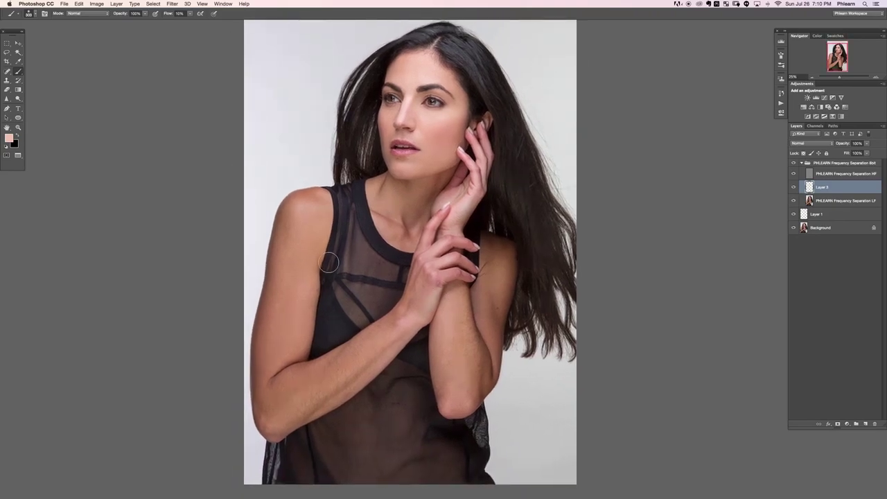
key(super+plus)
key(super+plus)
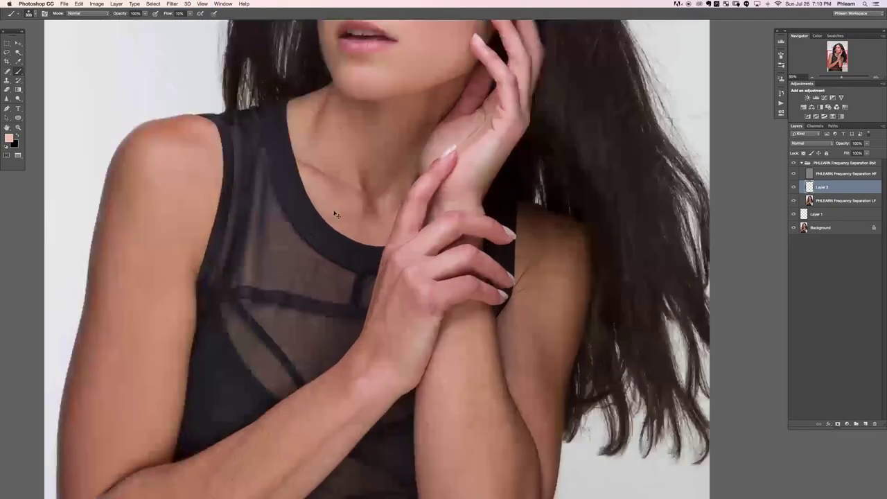
mouse_move(200, 318)
mouse_down()
mouse_move(349, 250)
mouse_move(315, 264)
mouse_up()
key(shift+2)
alt+click(318, 257)
drag(310, 356, 320, 195)
alt+click(285, 307)
mouse_move(297, 271)
mouse_down()
mouse_move(294, 236)
mouse_move(263, 362)
mouse_move(253, 369)
mouse_up()
alt+click(245, 339)
mouse_move(237, 326)
mouse_down()
mouse_move(262, 264)
mouse_move(232, 409)
mouse_up()
Even out the shoulder and the top of the same arm with sampled skin colours.
alt+click(267, 193)
drag(241, 281, 289, 138)
alt+click(303, 94)
mouse_move(304, 95)
mouse_down()
mouse_move(294, 131)
mouse_move(312, 85)
mouse_move(297, 122)
mouse_move(346, 144)
mouse_move(340, 122)
mouse_move(351, 165)
mouse_up()
alt+click(316, 115)
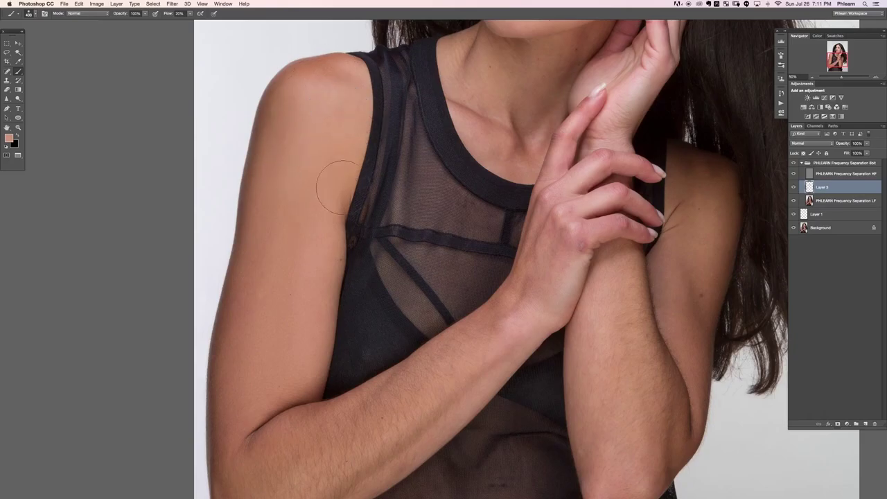
Smooth the forearm crossing the torso with skin colour sampled from it.
drag(304, 352, 318, 225)
alt+click(344, 309)
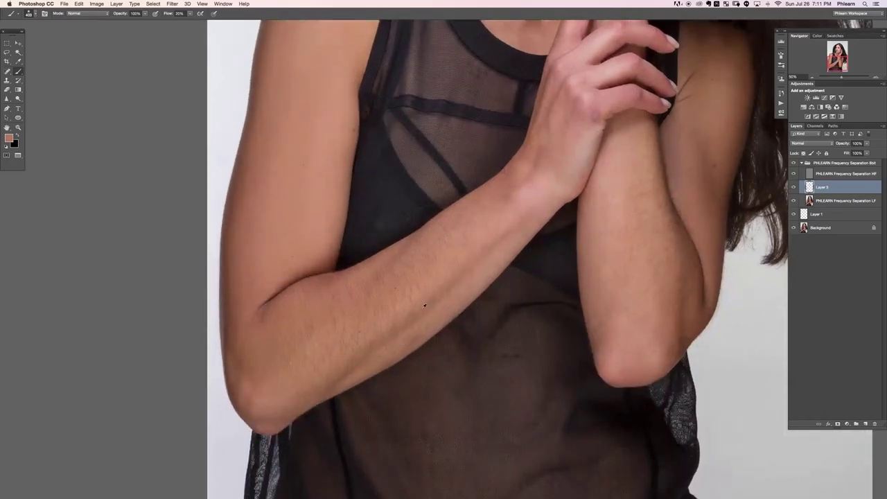
mouse_move(418, 294)
mouse_down()
mouse_move(484, 216)
mouse_move(360, 311)
mouse_move(287, 322)
mouse_up()
click(450, 297)
Blend the tones on the wrist and back of the front hand with sampled skin colours.
alt+click(525, 194)
mouse_move(526, 188)
mouse_down()
mouse_move(510, 206)
mouse_move(516, 200)
mouse_up()
mouse_move(564, 98)
mouse_down()
mouse_move(549, 126)
mouse_move(589, 89)
mouse_move(574, 143)
mouse_up()
alt+click(589, 126)
Smooth the upright forearm down to the elbow with sampled highlight and shadow skin colours.
drag(597, 110, 513, 224)
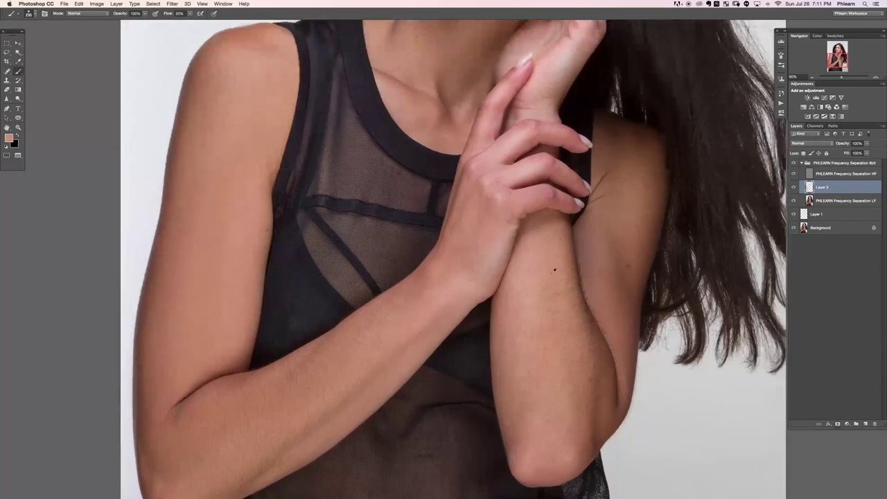
alt+click(560, 323)
mouse_move(568, 327)
mouse_down()
mouse_move(559, 252)
mouse_move(549, 250)
mouse_move(550, 326)
mouse_move(534, 282)
mouse_move(539, 373)
mouse_move(529, 301)
mouse_move(557, 309)
mouse_move(553, 241)
mouse_move(561, 309)
mouse_move(542, 292)
mouse_up()
alt+click(534, 324)
alt+click(599, 334)
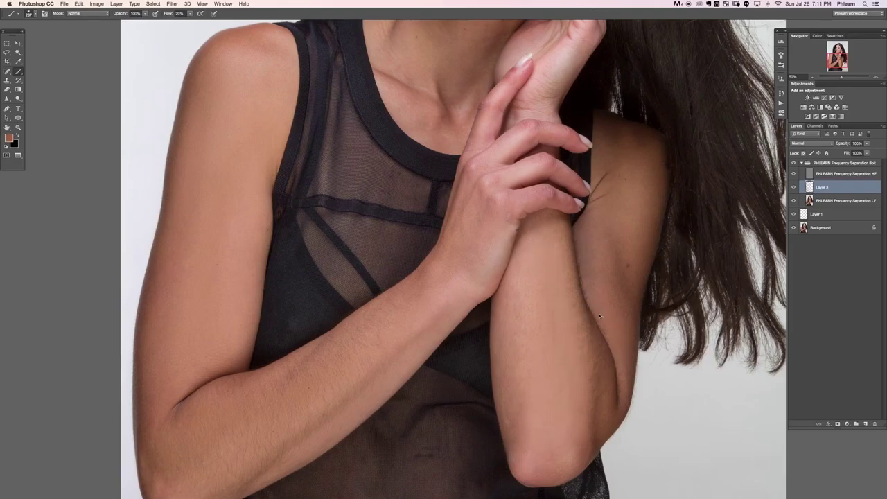
alt+click(540, 267)
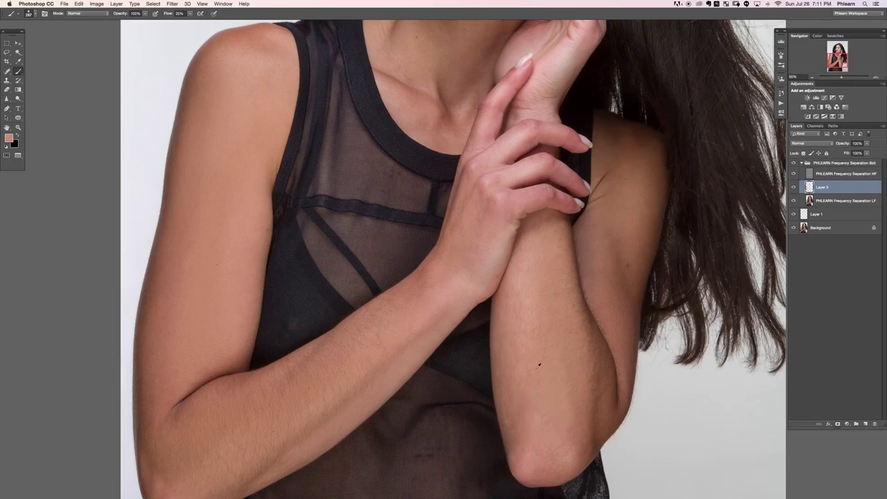
alt+click(519, 401)
Even out the far upper arm beside the hair and touch up the front upper arm with sampled skin colours.
alt+click(605, 255)
alt+click(646, 182)
alt+click(616, 194)
drag(451, 204, 503, 180)
alt+click(292, 214)
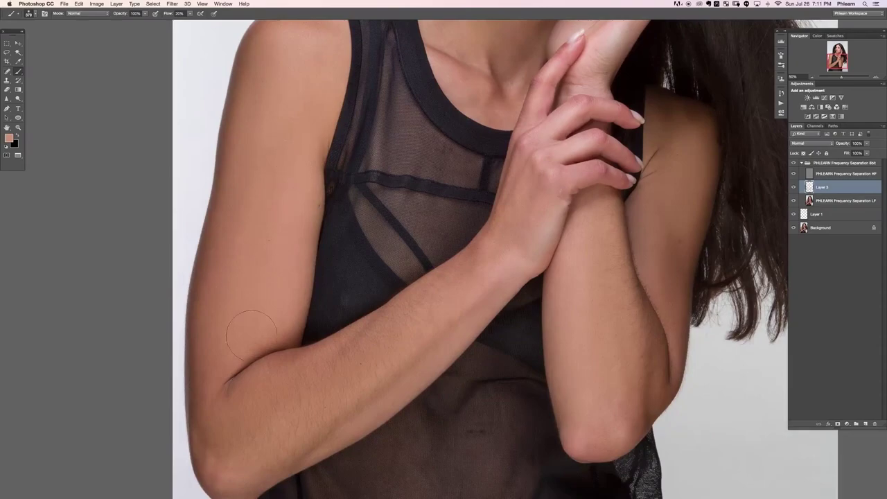
Smooth the neck and the shadow beneath the chin with sampled skin colours.
key(super+minus)
key(super+minus)
drag(404, 179, 335, 311)
key(super+plus)
key(super+plus)
drag(450, 219, 433, 251)
alt+click(423, 247)
alt+click(446, 214)
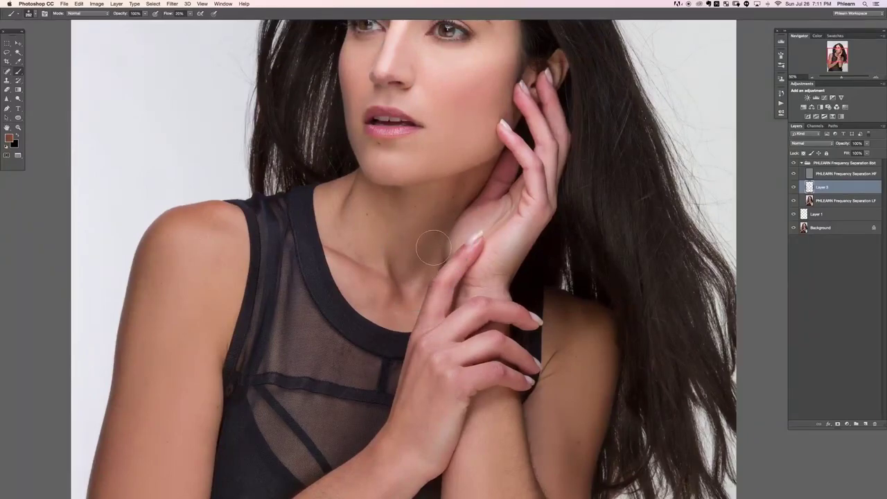
alt+click(404, 201)
alt+click(401, 194)
alt+click(388, 206)
Even out the upper chest, collarbones and side of the neck with sampled skin colours.
alt+click(374, 288)
alt+click(357, 268)
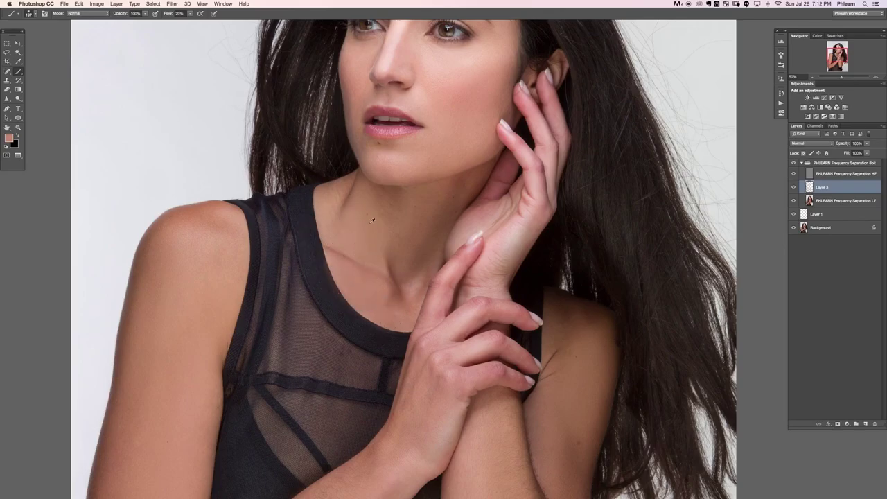
alt+click(336, 236)
alt+click(409, 277)
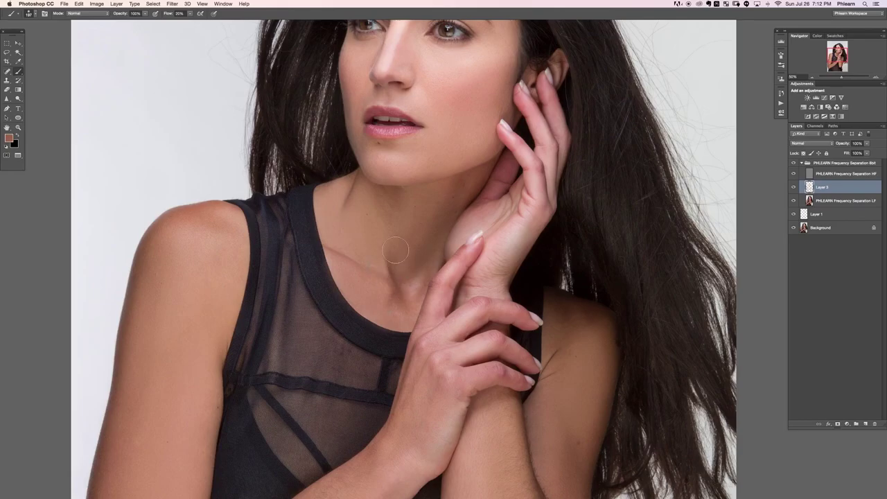
alt+click(416, 280)
Refine the shadow under the jaw and the transitions at the base of the neck with sampled skin colours.
alt+click(455, 188)
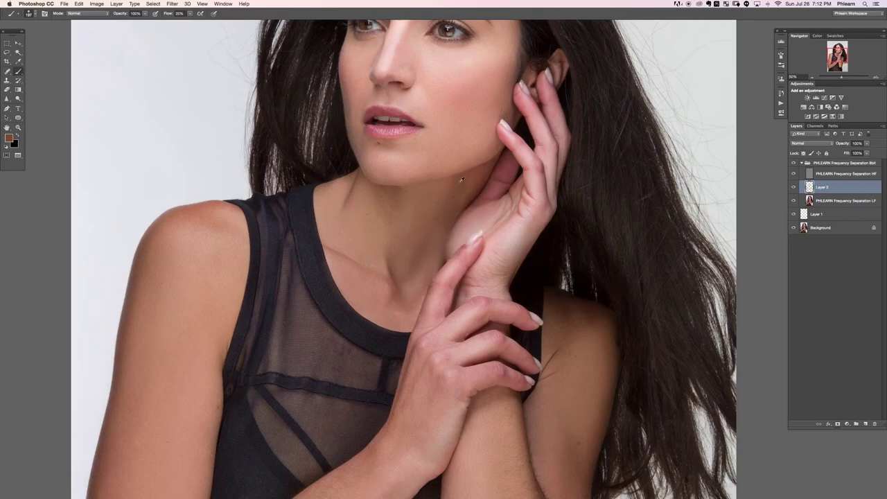
alt+click(408, 276)
alt+click(406, 273)
alt+click(362, 253)
alt+click(395, 223)
Compare the whole portrait before and after the body smoothing by repeatedly hiding and showing the merged paint layer.
drag(394, 200, 407, 191)
key(super+minus)
key(super+minus)
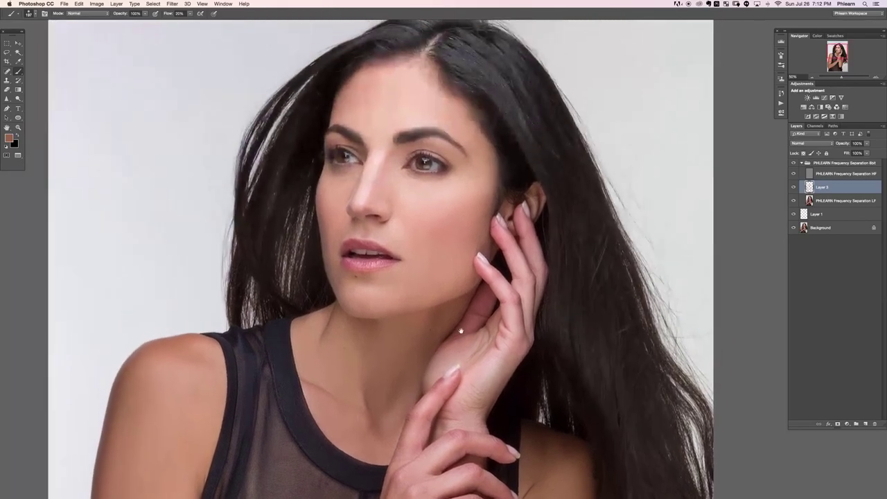
scroll(516, 277, down, 4)
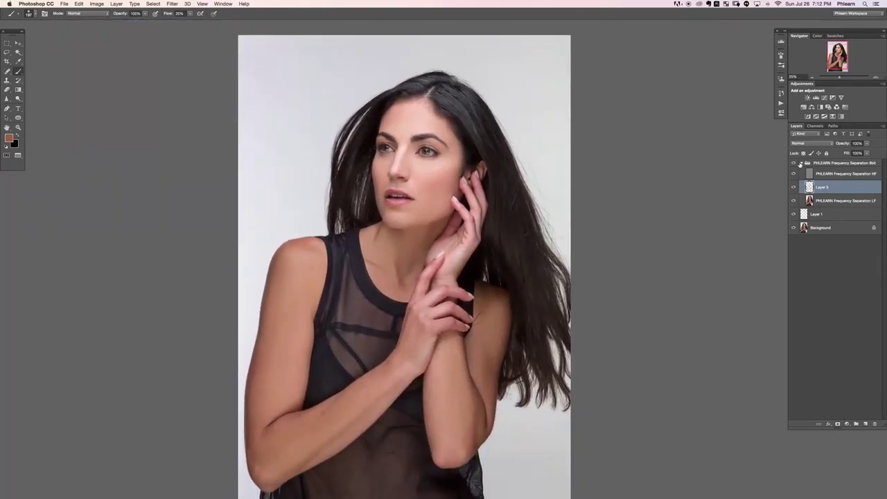
key(super+comma)
key(super+comma)
key(super+comma)
key(super+comma)
key(super+comma)
key(super+comma)
key(super+comma)
key(super+comma)
Set the merged paint layer's opacity to 71% and check the effect by hiding and showing the layer.
drag(840, 143, 839, 146)
click(793, 188)
click(793, 188)
click(793, 187)
click(792, 188)
click(792, 188)
click(793, 188)
click(794, 187)
click(794, 187)
Examine the face at 100% with the high-frequency texture layer hidden and shown.
key(super+plus)
key(super+plus)
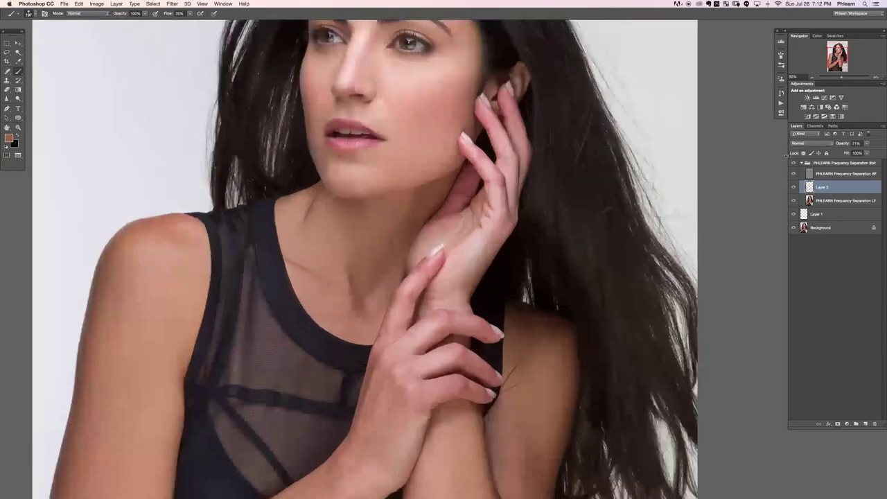
key(super+plus)
key(super+plus)
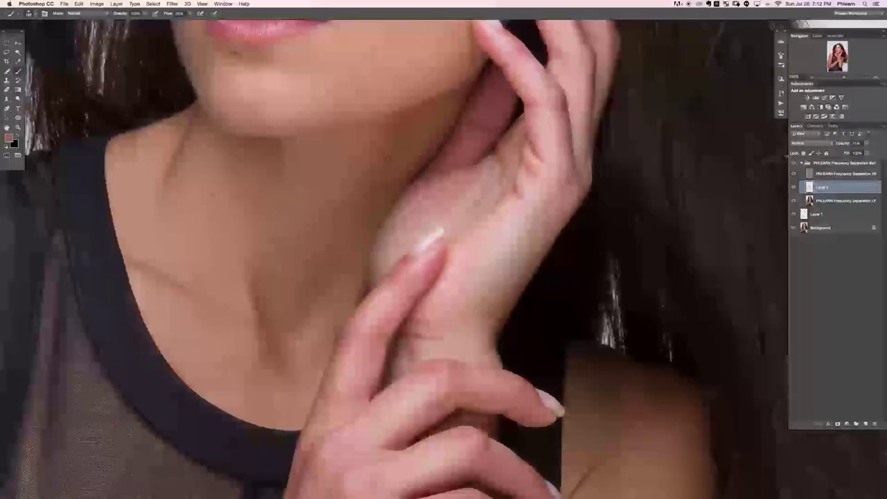
scroll(361, 132, up, 10)
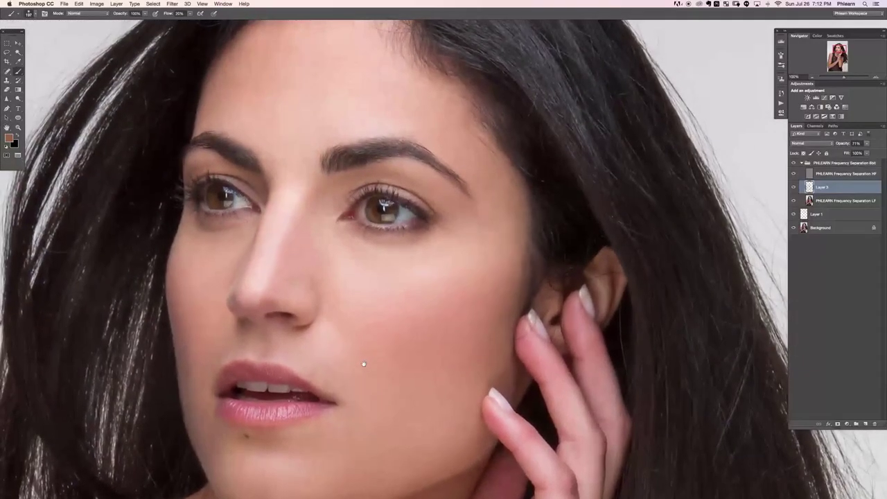
click(793, 173)
click(793, 175)
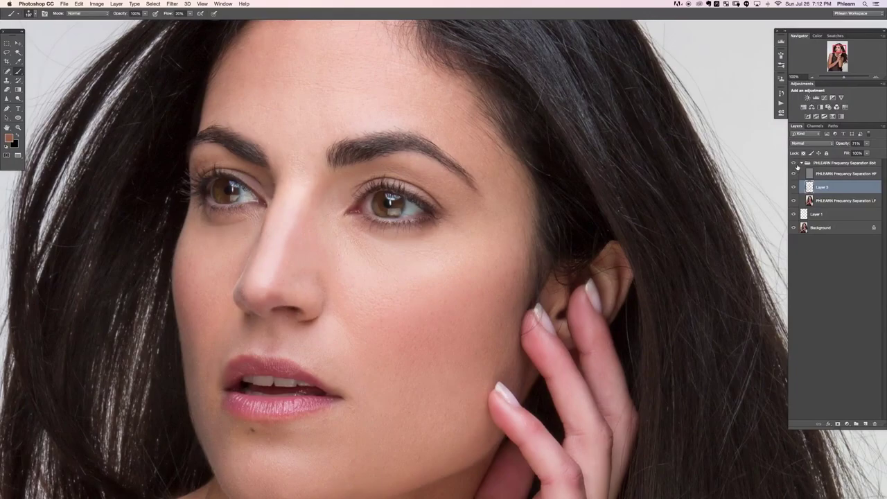
Collapse the frequency separation group and put it together with the healing layer, Layer 1, in a new group.
click(802, 163)
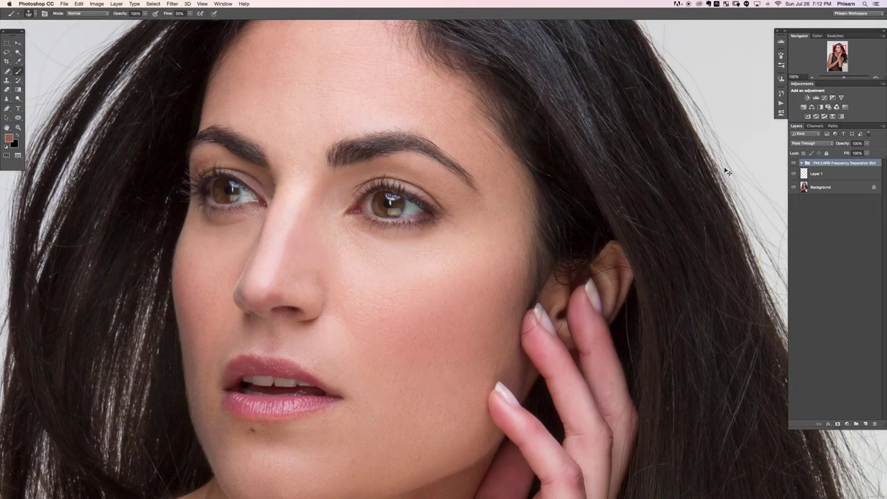
key(super+minus)
key(super+minus)
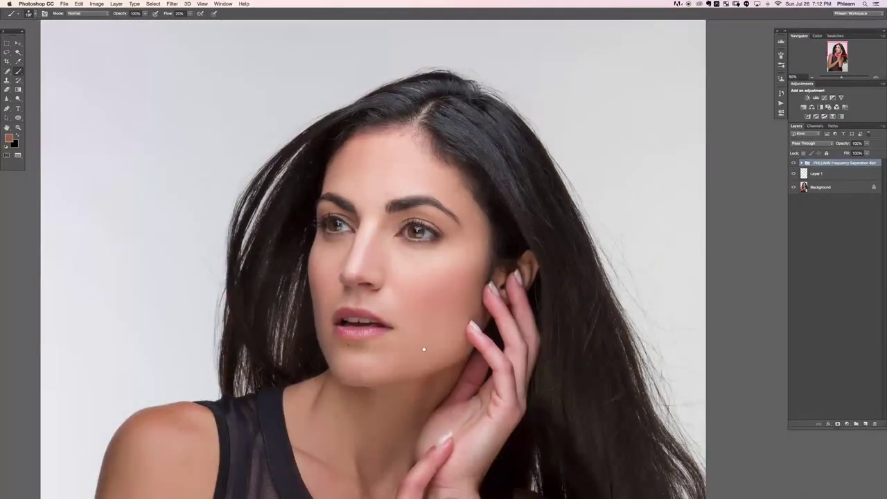
scroll(425, 350, down, 4)
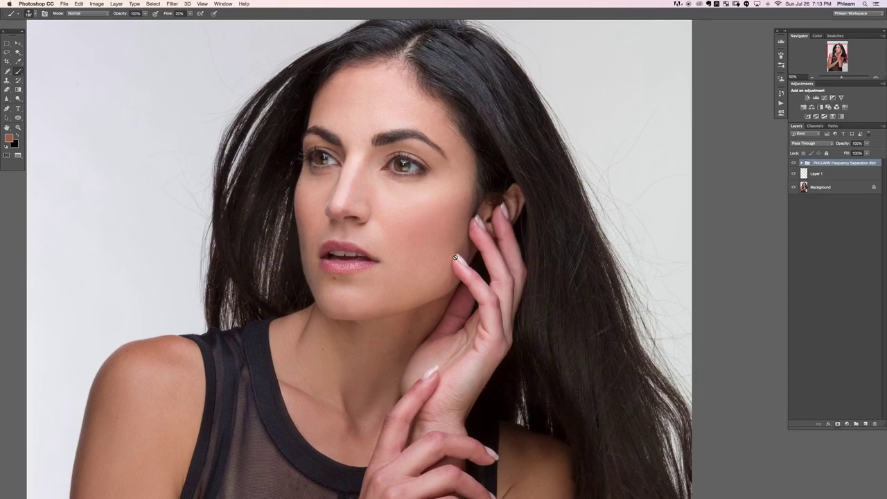
scroll(454, 258, down, 1)
drag(497, 277, 487, 258)
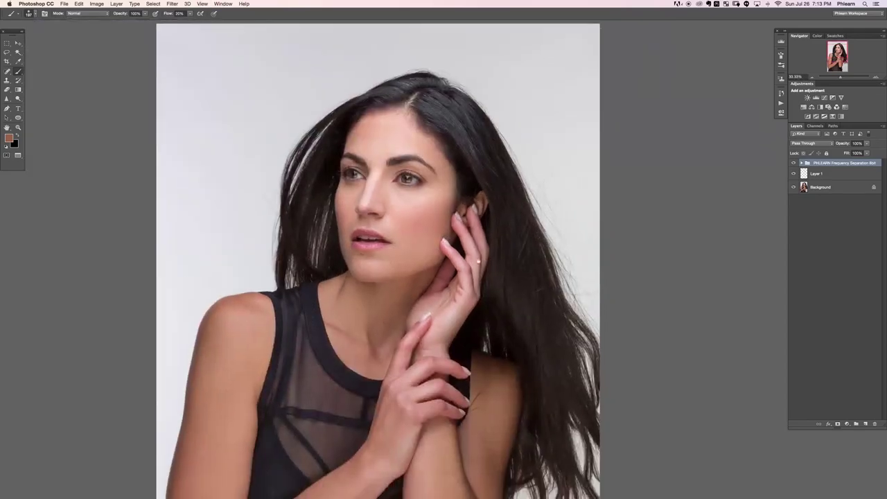
key(super+plus)
drag(580, 251, 571, 302)
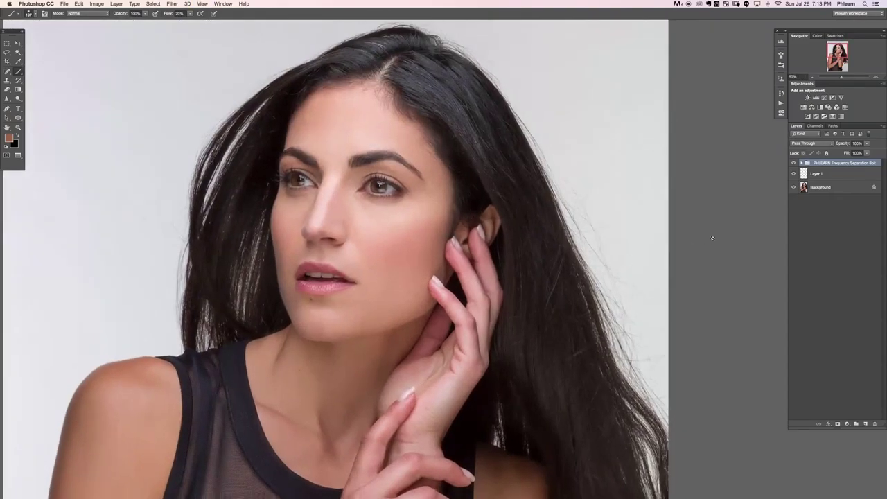
shift+click(838, 175)
key(super+g)
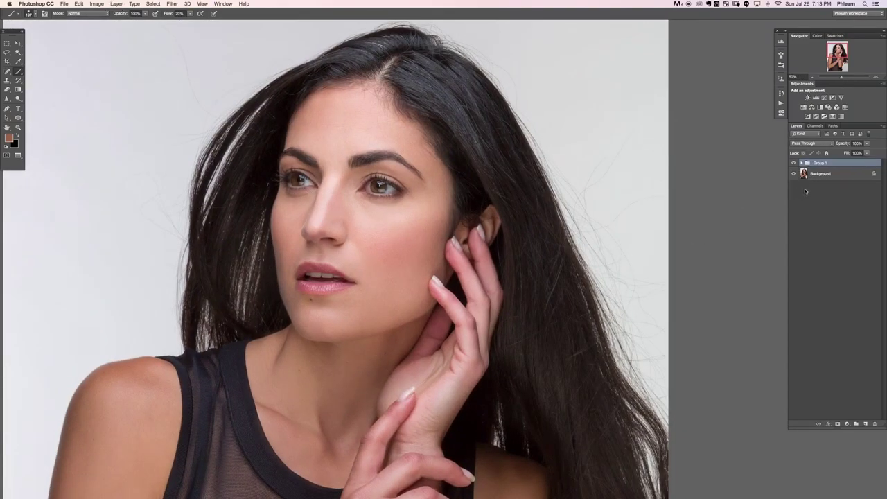
Compare the original photo with the finished retouch by repeatedly hiding and showing the new group above the background.
alt+click(793, 176)
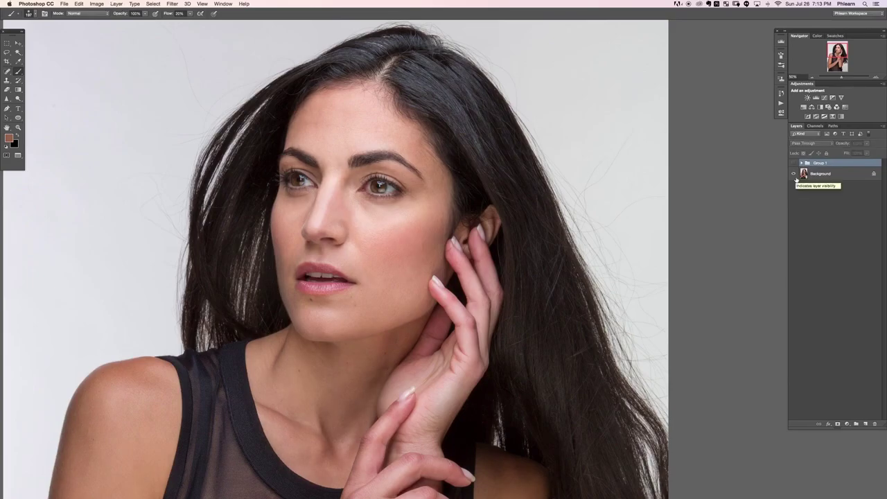
alt+click(795, 179)
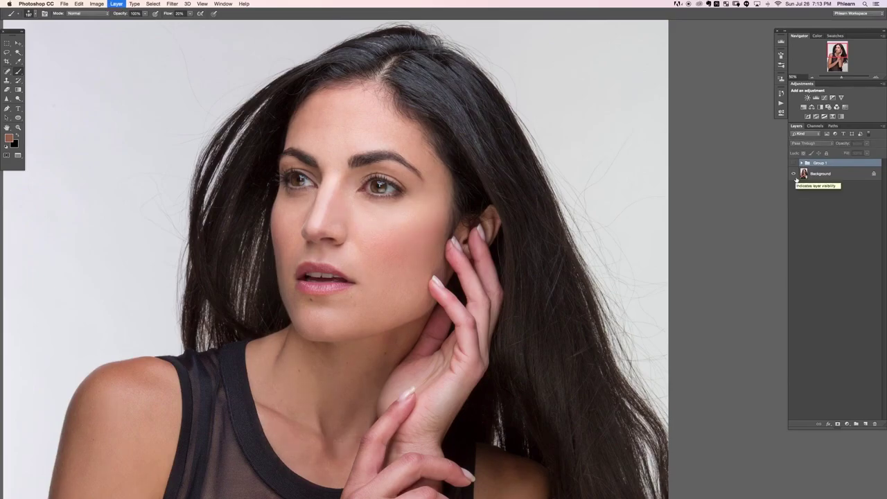
alt+click(795, 179)
alt+click(795, 179)
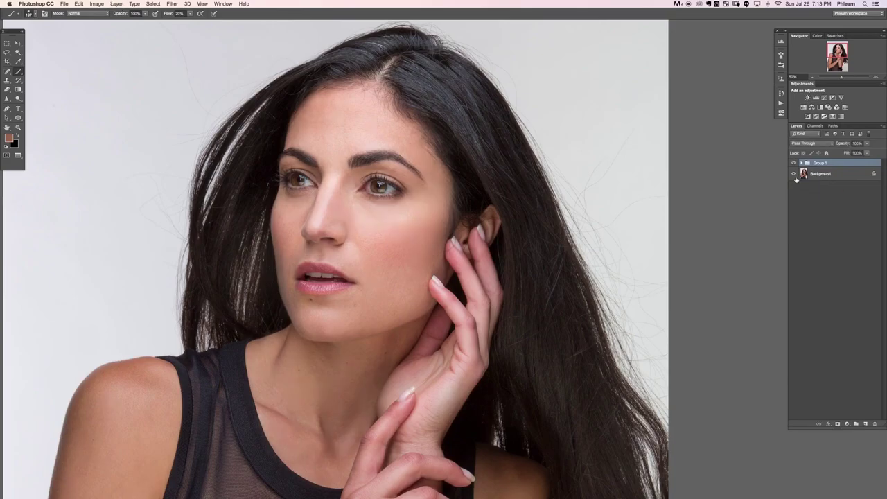
key(super+)
key(super+)
alt+click(795, 178)
key(super+comma)
key(super+comma)
key(super+comma)
key(super+comma)
key(super+comma)
key(super+comma)
key(super+comma)
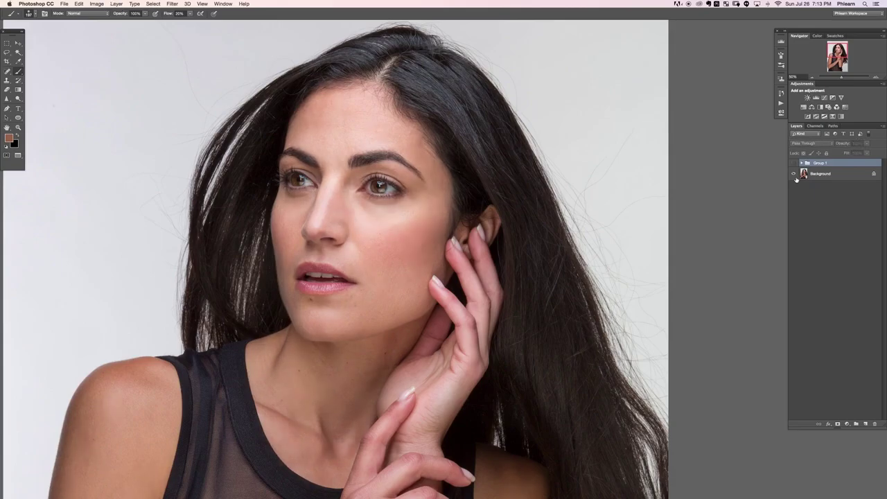